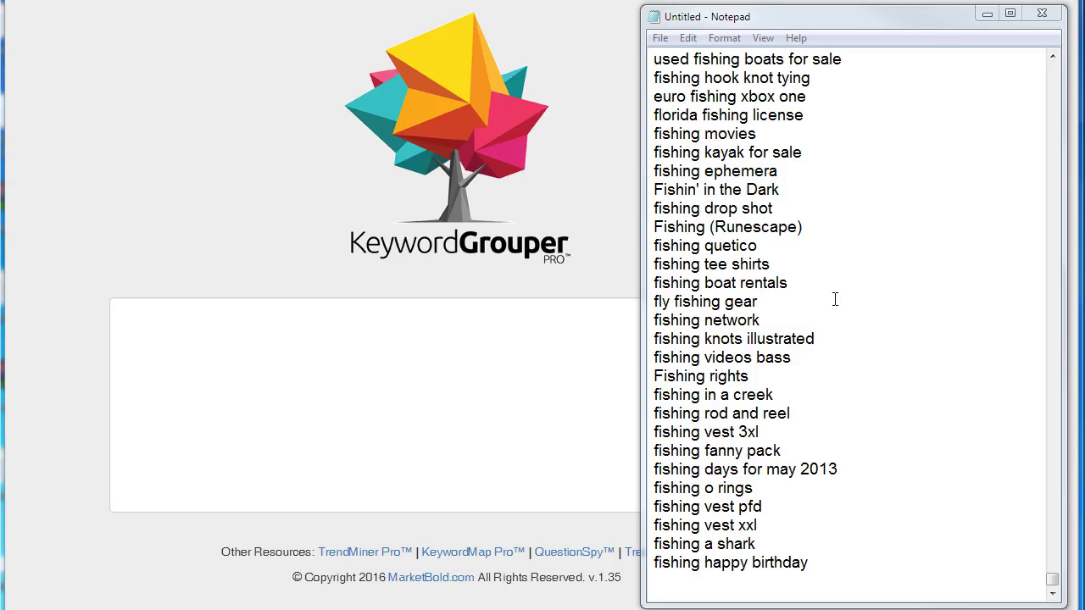
# Copy the entire fishing keyword list from Notepad into the Keyword Grouper Pro keyword box and remove the trailing blank line
pyautogui.click(816, 282)
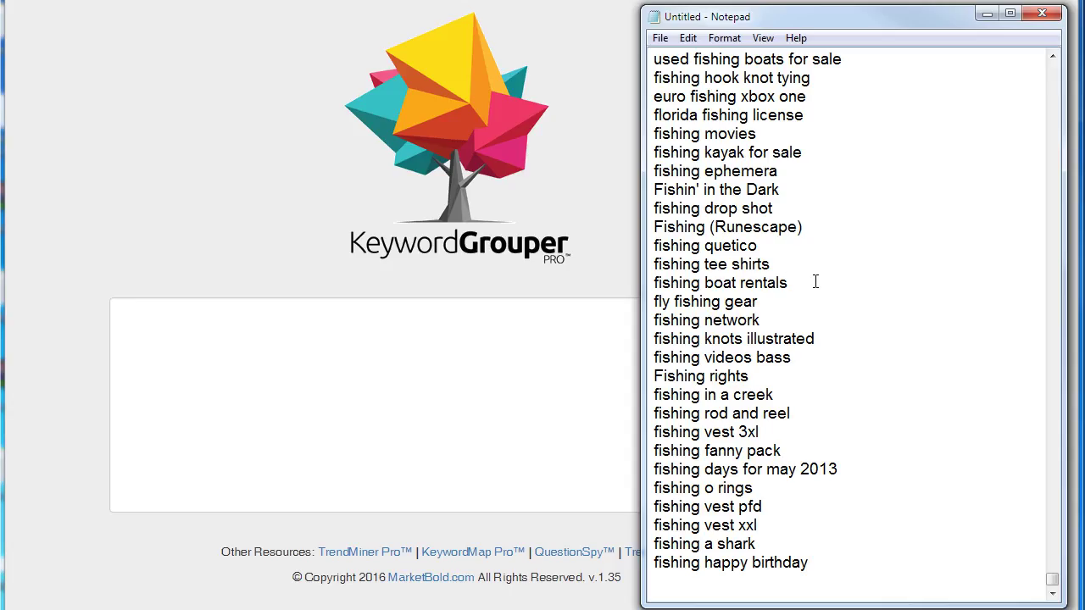
pyautogui.click(815, 283)
pyautogui.moveTo(1052, 585); pyautogui.dragTo(1030, 585)
pyautogui.hotkey('ctrl', 'a')
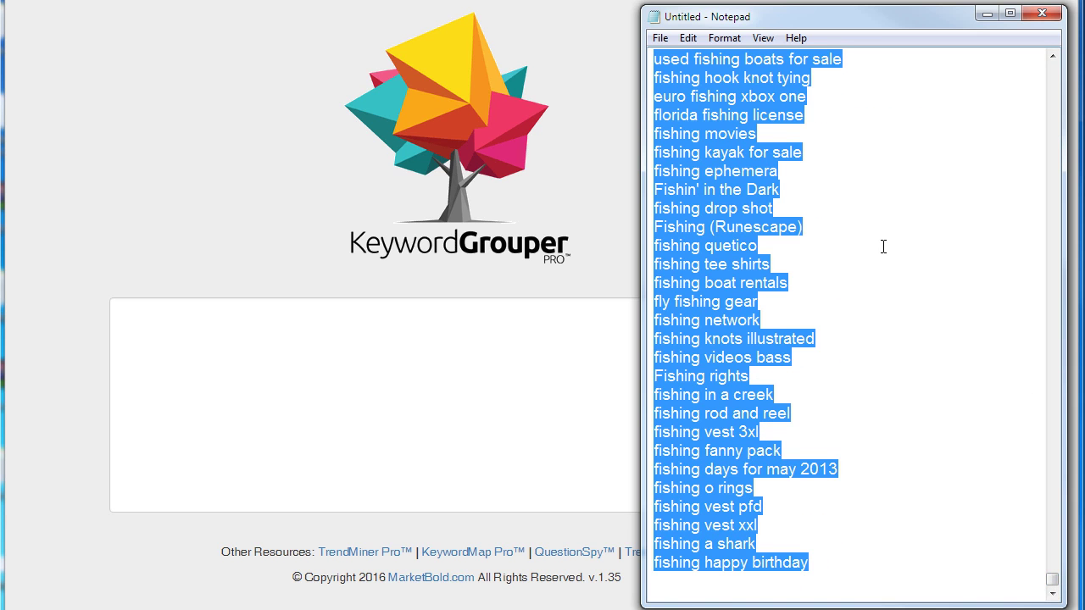
pyautogui.click(223, 388)
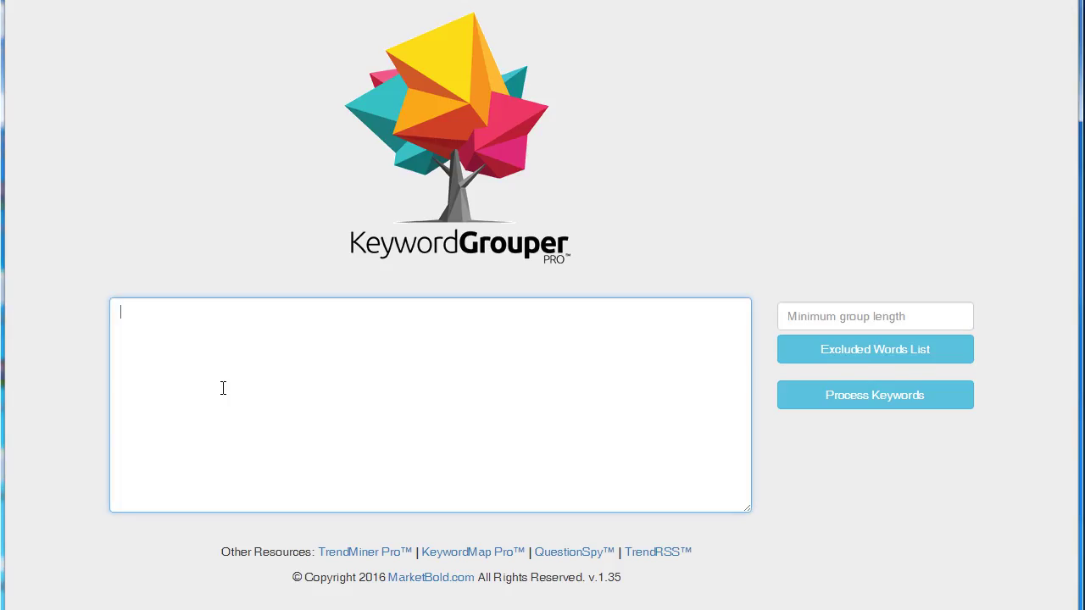
pyautogui.hotkey('ctrl', 'v')
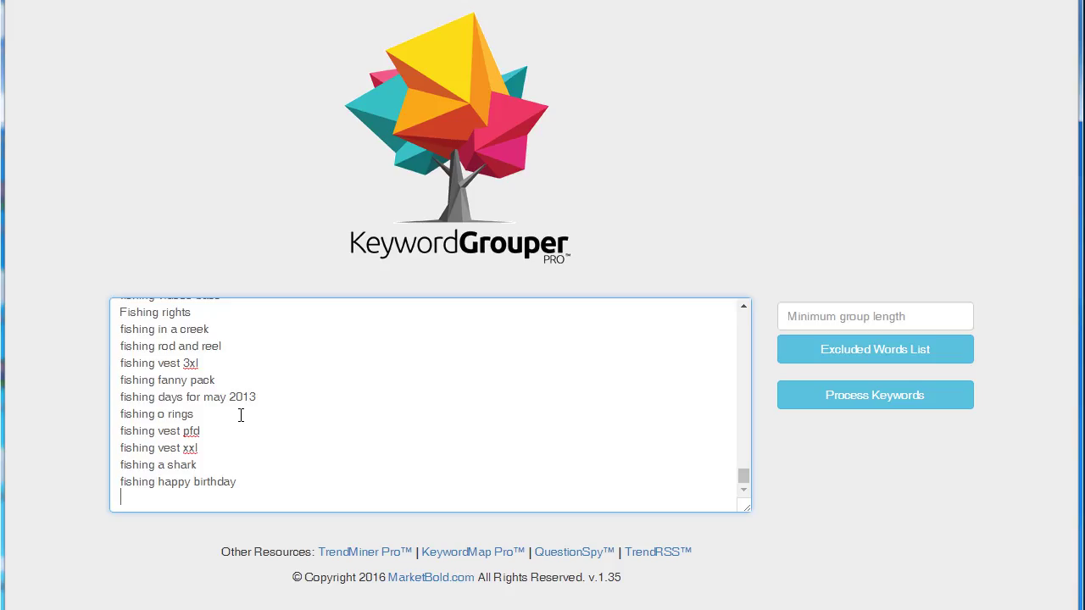
pyautogui.press('BackSpace')
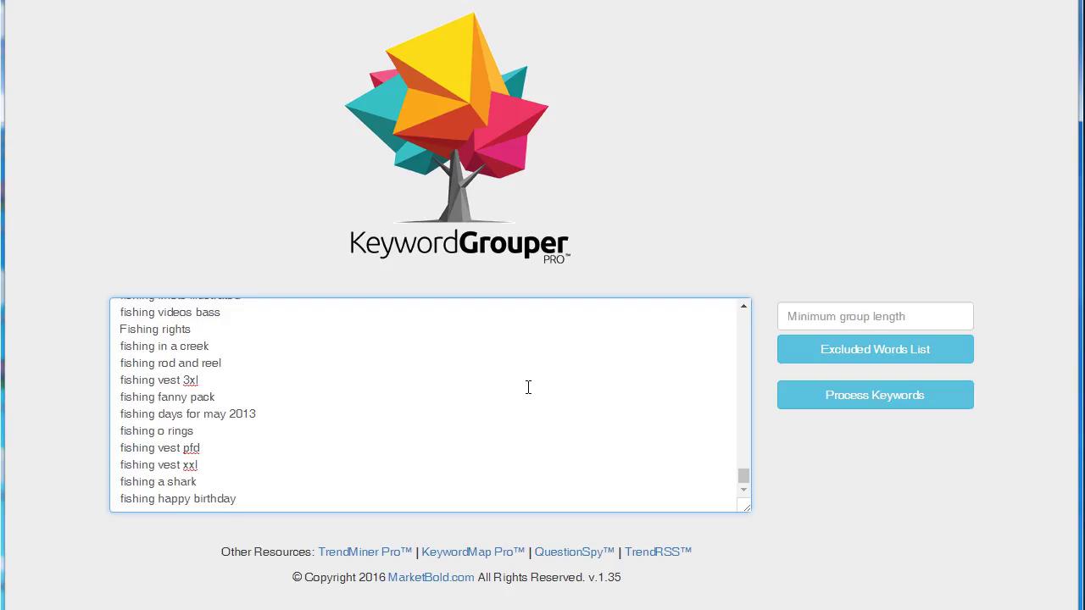
# Set the minimum group length to 1 and add fishing and tackle to the excluded words list
pyautogui.click(812, 317)
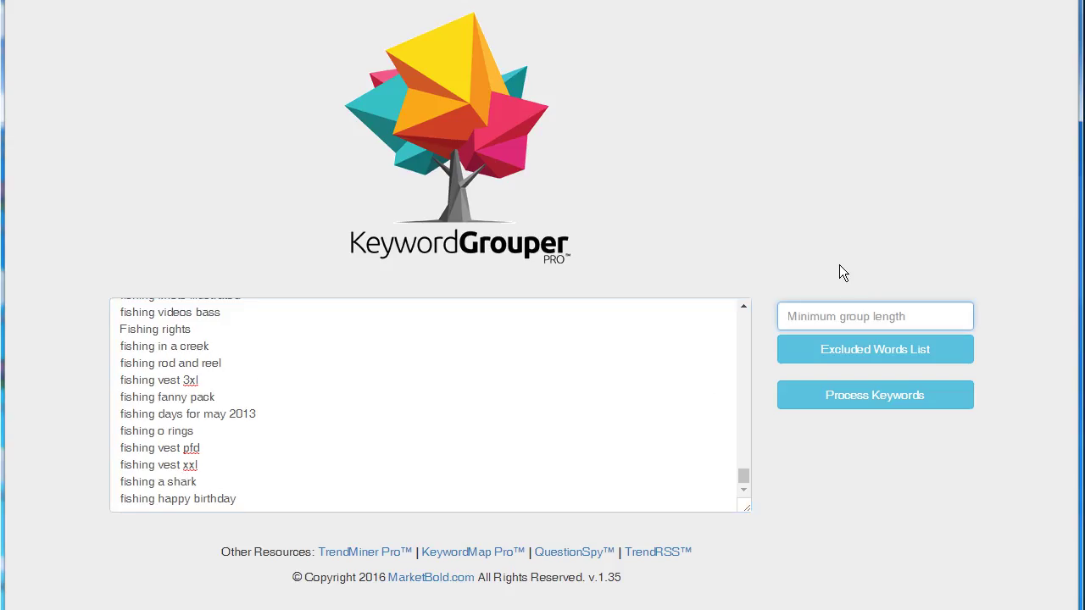
pyautogui.write('1')
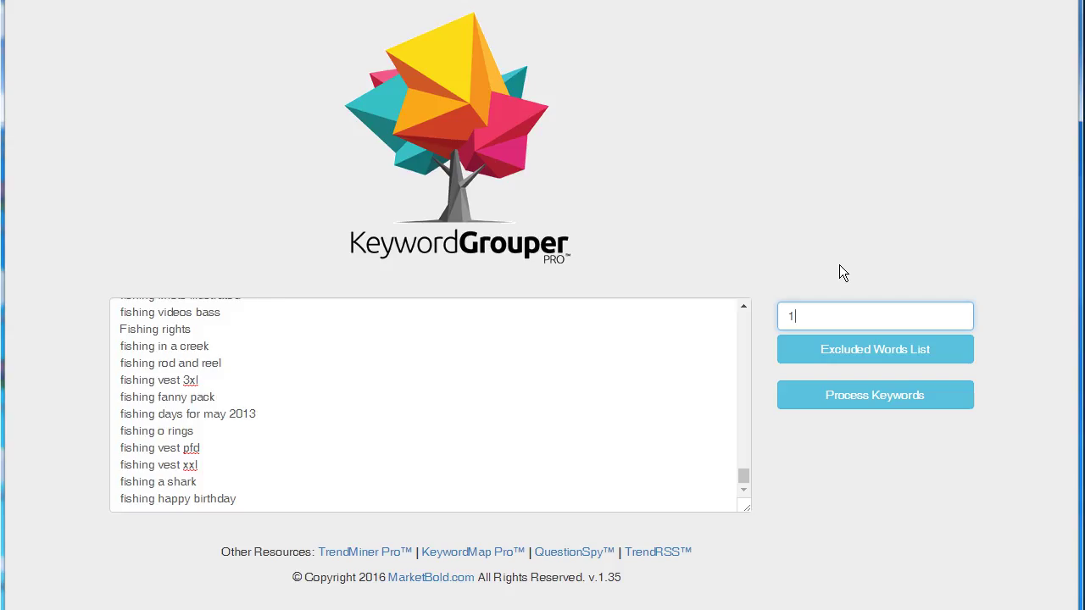
pyautogui.click(877, 359)
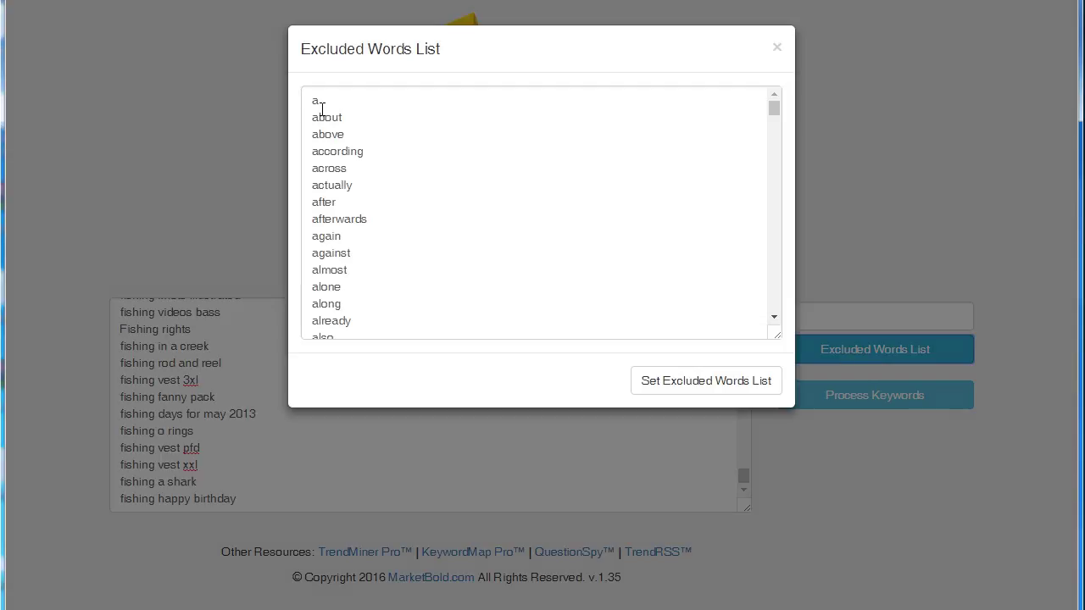
pyautogui.click(312, 104)
pyautogui.press('Return')
pyautogui.press('Up')
pyautogui.write('fishing')
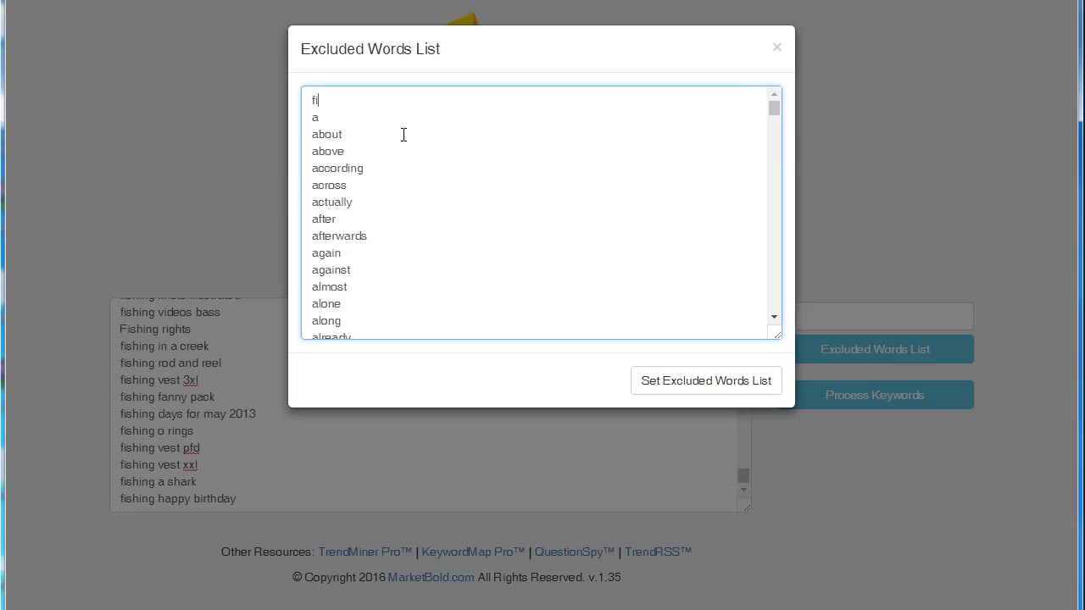
pyautogui.press('Return')
pyautogui.write('tackle')
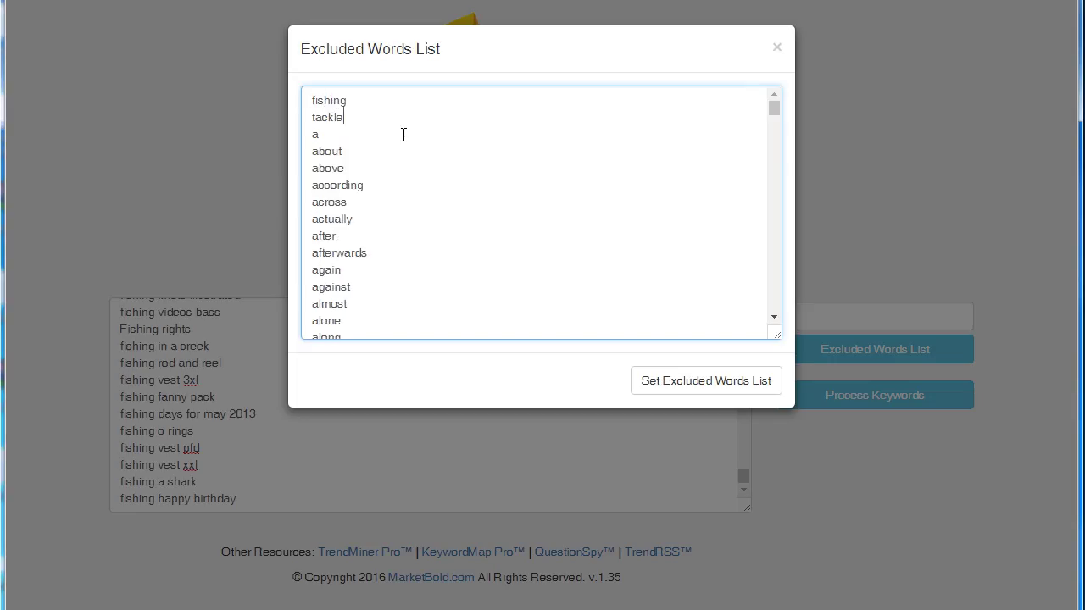
pyautogui.click(702, 383)
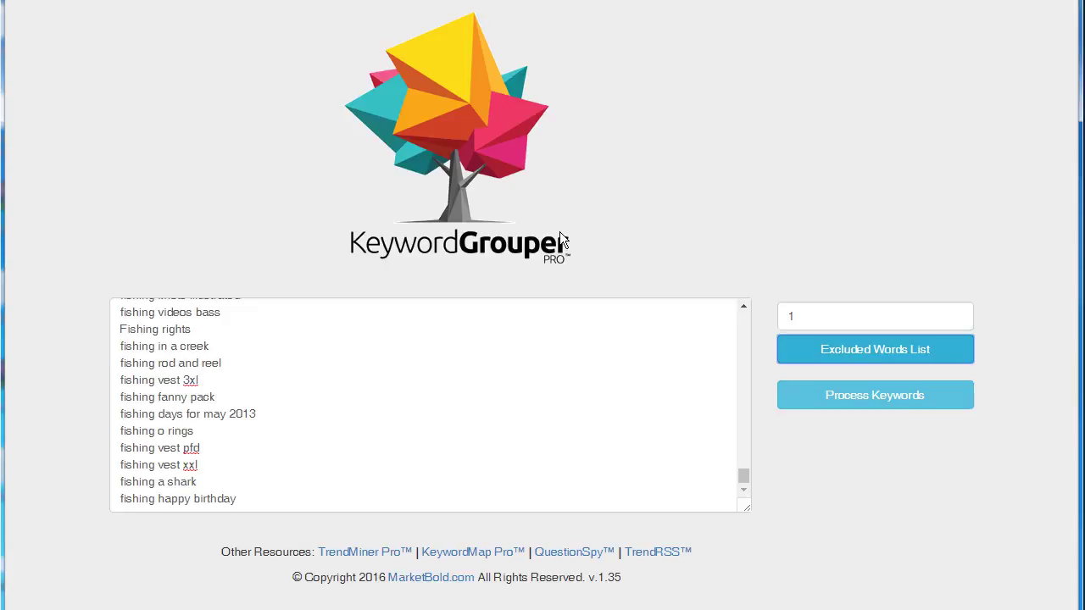
# Process the keywords and review the number of groups created and the license and beach groups
pyautogui.click(901, 398)
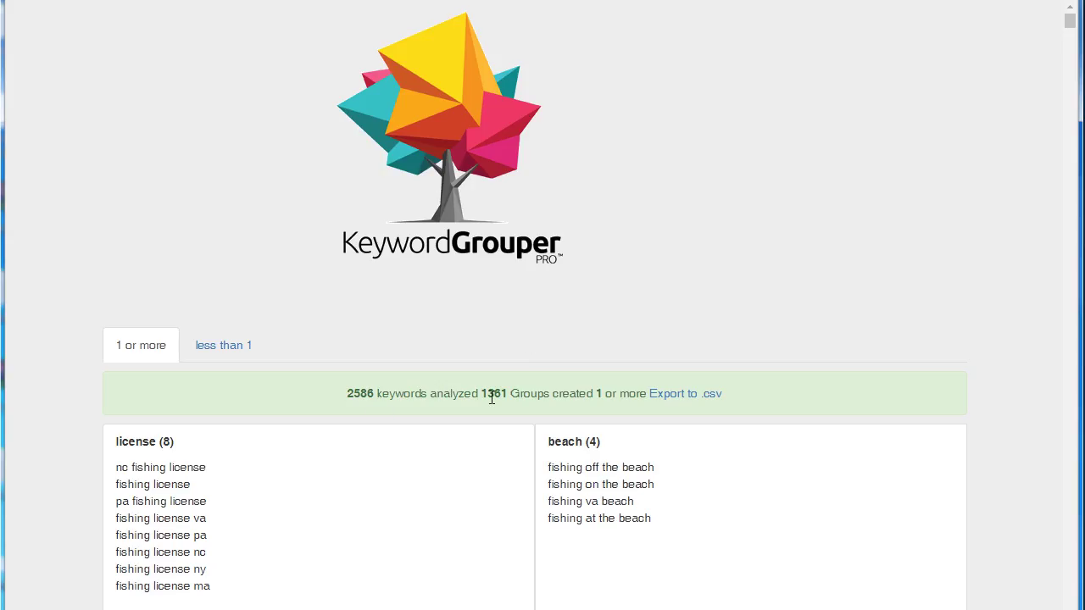
pyautogui.moveTo(477, 394); pyautogui.dragTo(514, 393)
pyautogui.click(547, 343)
pyautogui.scroll(-3, 636, 246)
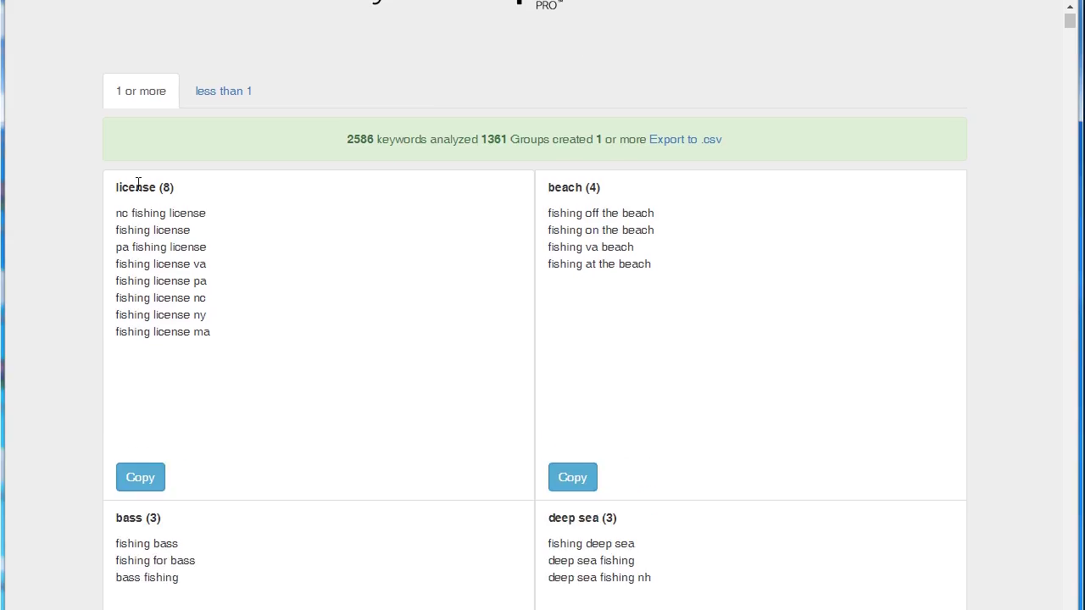
pyautogui.moveTo(113, 190); pyautogui.dragTo(157, 189)
pyautogui.click(579, 243)
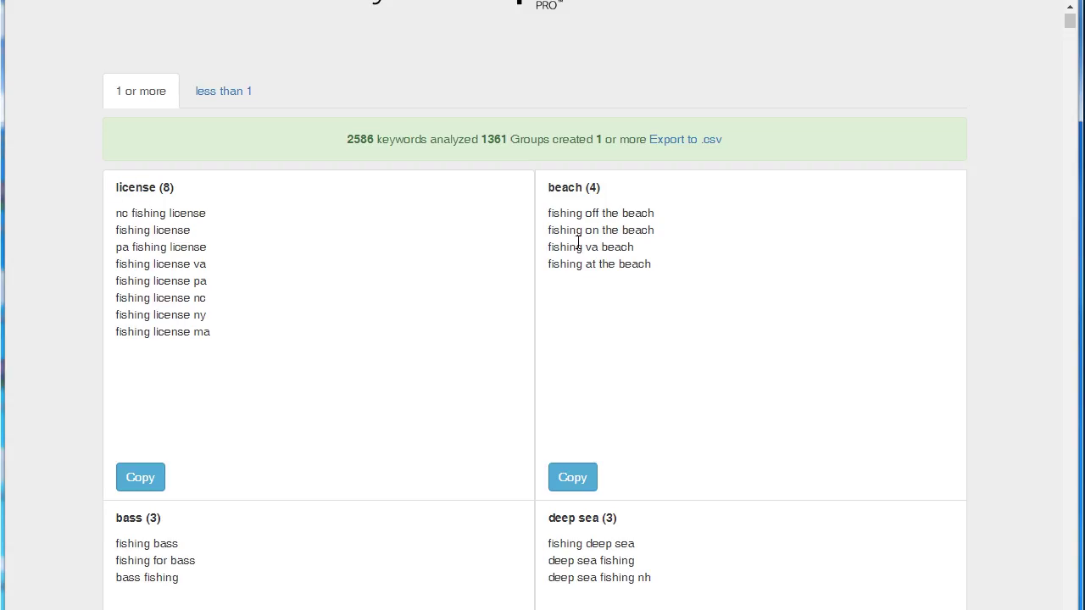
pyautogui.doubleClick(564, 187)
pyautogui.click(747, 380)
# Examine the following keyword groups, comparing the xbox group's name with the keywords listed in it
pyautogui.scroll(-9, 748, 380)
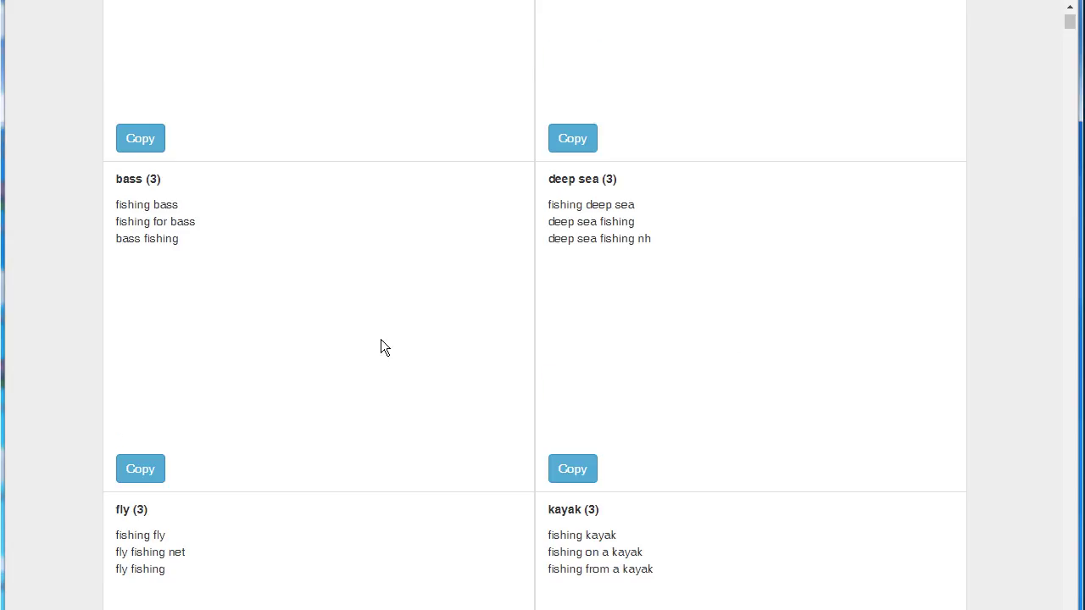
pyautogui.scroll(-4, 378, 340)
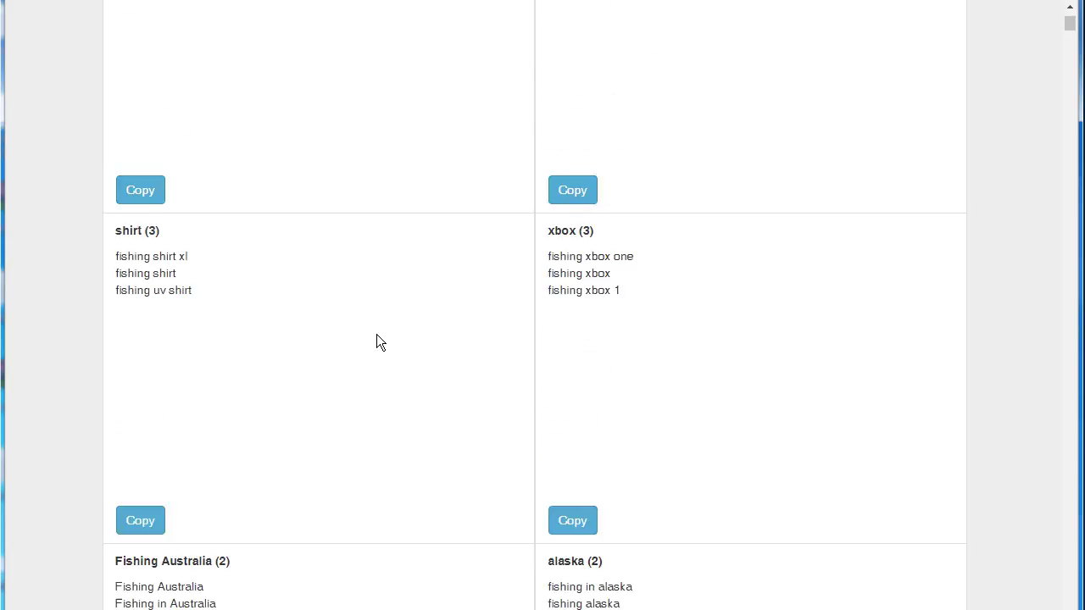
pyautogui.scroll(2, 422, 286)
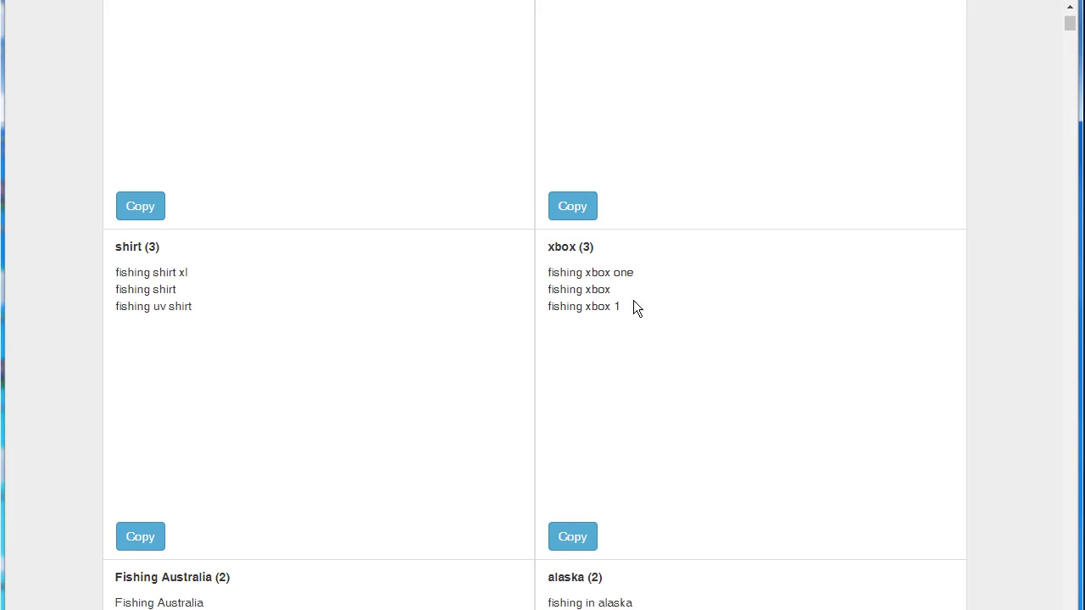
pyautogui.moveTo(548, 247); pyautogui.dragTo(654, 267)
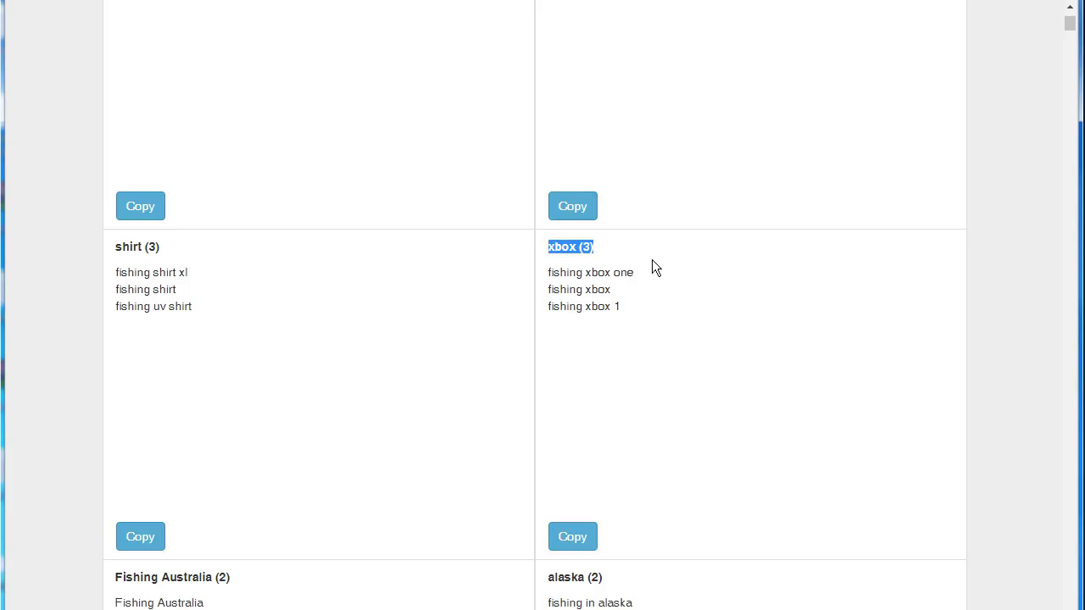
pyautogui.click(652, 260)
pyautogui.moveTo(548, 272); pyautogui.dragTo(579, 272)
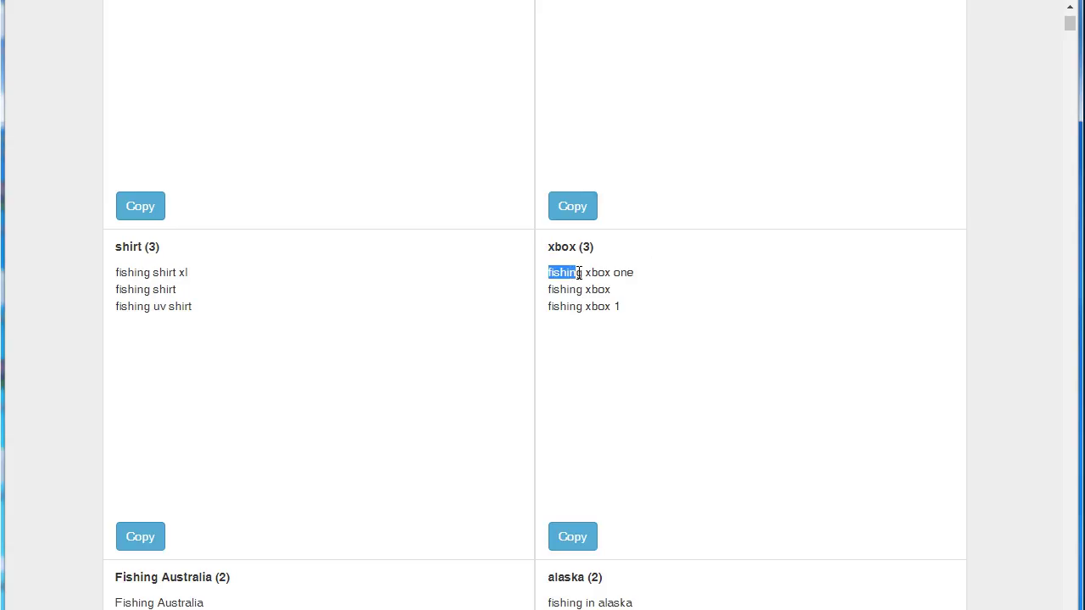
pyautogui.click(599, 273)
pyautogui.moveTo(630, 314); pyautogui.dragTo(577, 245)
pyautogui.click(618, 295)
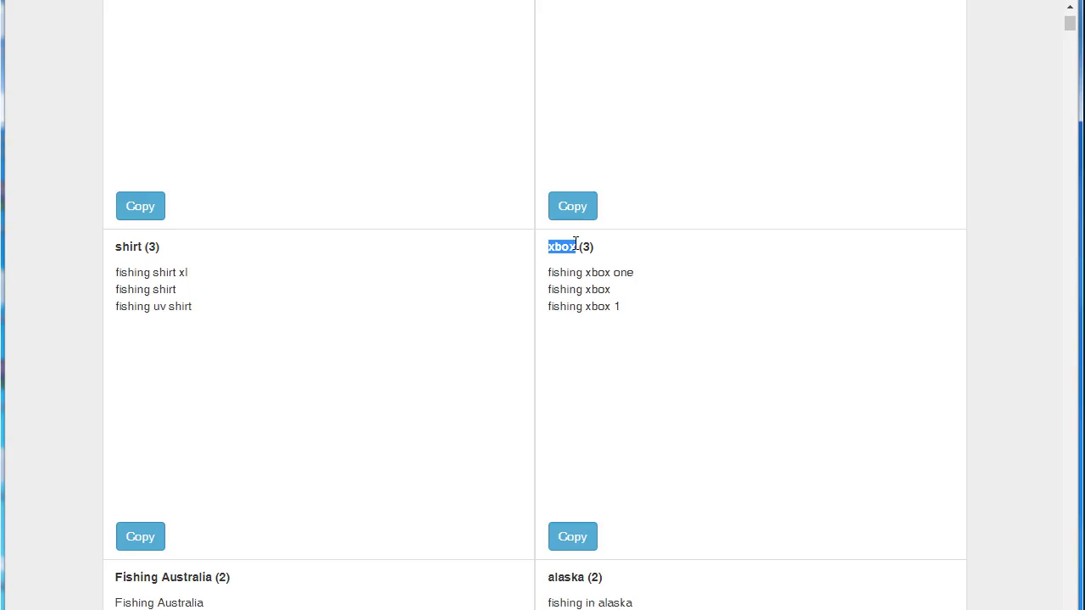
pyautogui.click(641, 309)
# Examine the Fishing Australia group's name and keywords, and look through the smaller groups after it
pyautogui.scroll(-4, 667, 333)
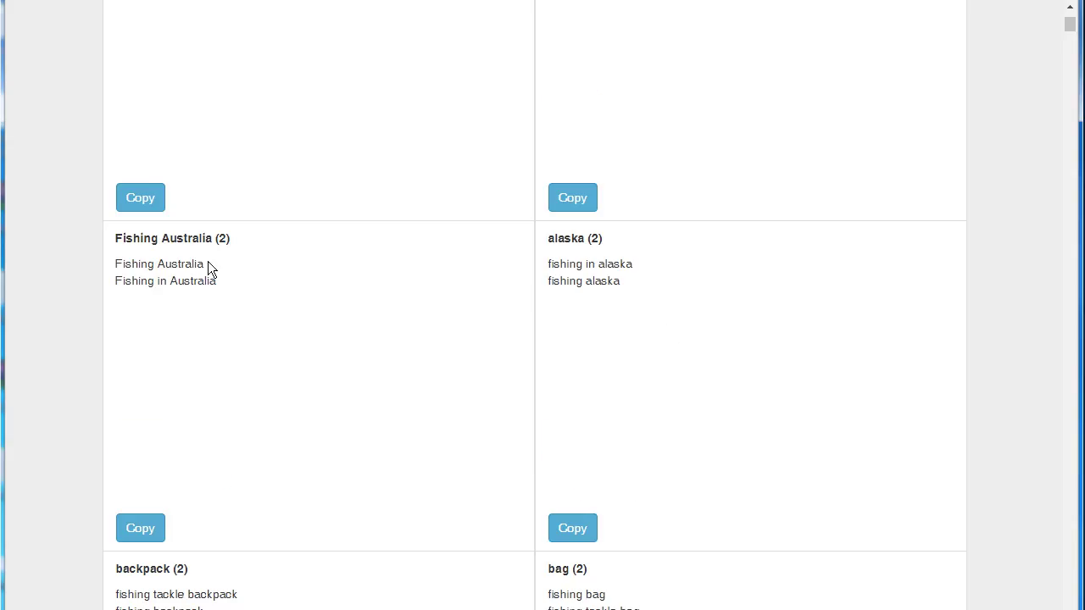
pyautogui.moveTo(208, 261); pyautogui.dragTo(115, 264)
pyautogui.click(242, 283)
pyautogui.moveTo(161, 237); pyautogui.dragTo(217, 237)
pyautogui.click(382, 325)
pyautogui.scroll(-15, 760, 356)
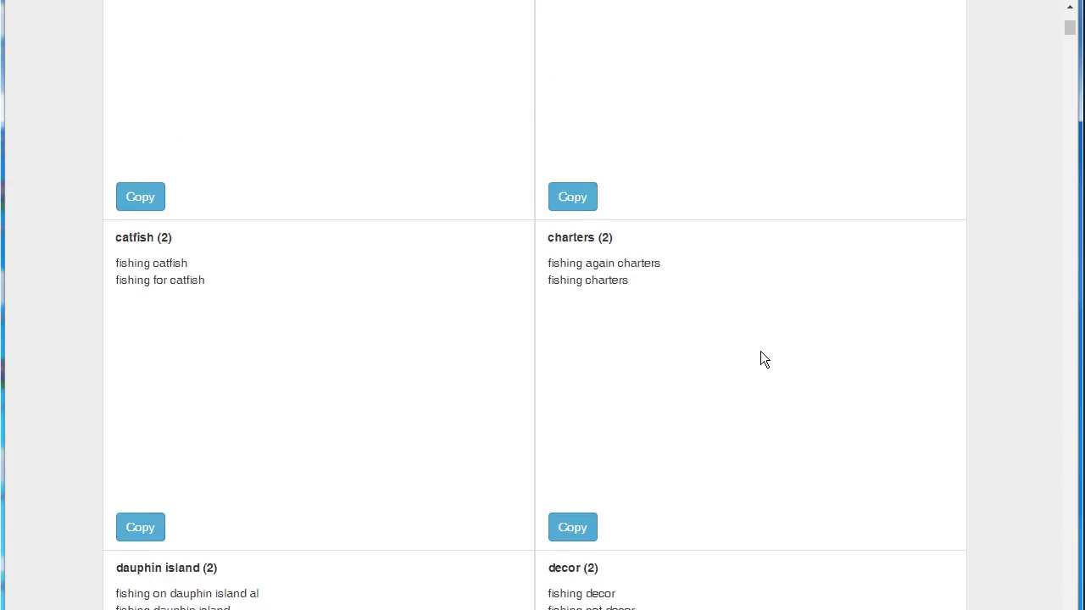
pyautogui.scroll(-8, 760, 351)
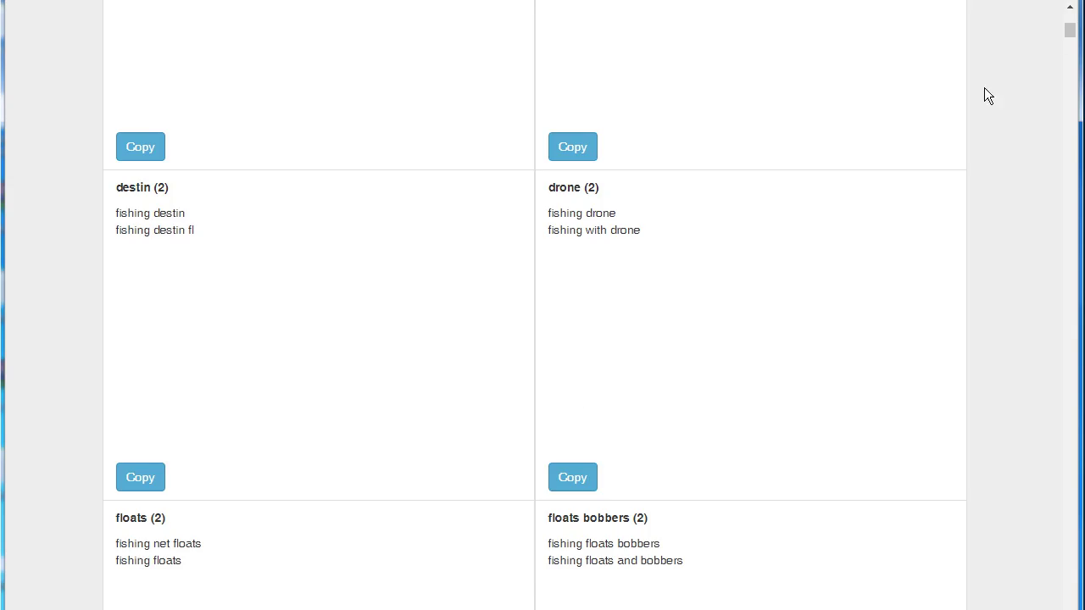
# Export the keyword groups to a CSV file and open it in an enlarged Excel window
pyautogui.moveTo(1067, 34)
pyautogui.mouseDown()
pyautogui.moveTo(1068, 22)
pyautogui.moveTo(1061, 30)
pyautogui.mouseUp()
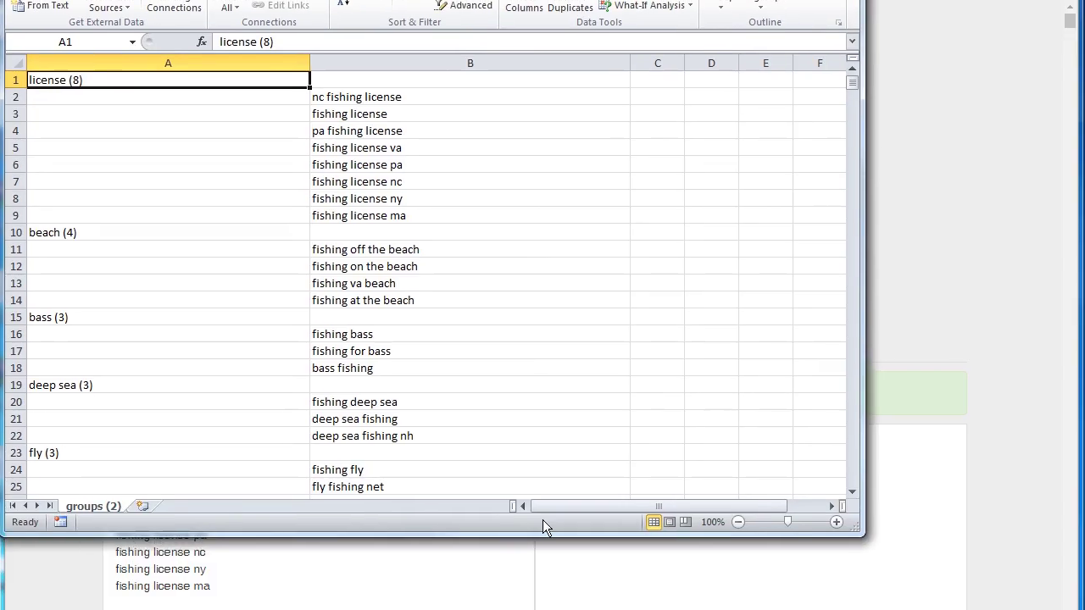
pyautogui.moveTo(863, 533); pyautogui.dragTo(1070, 606)
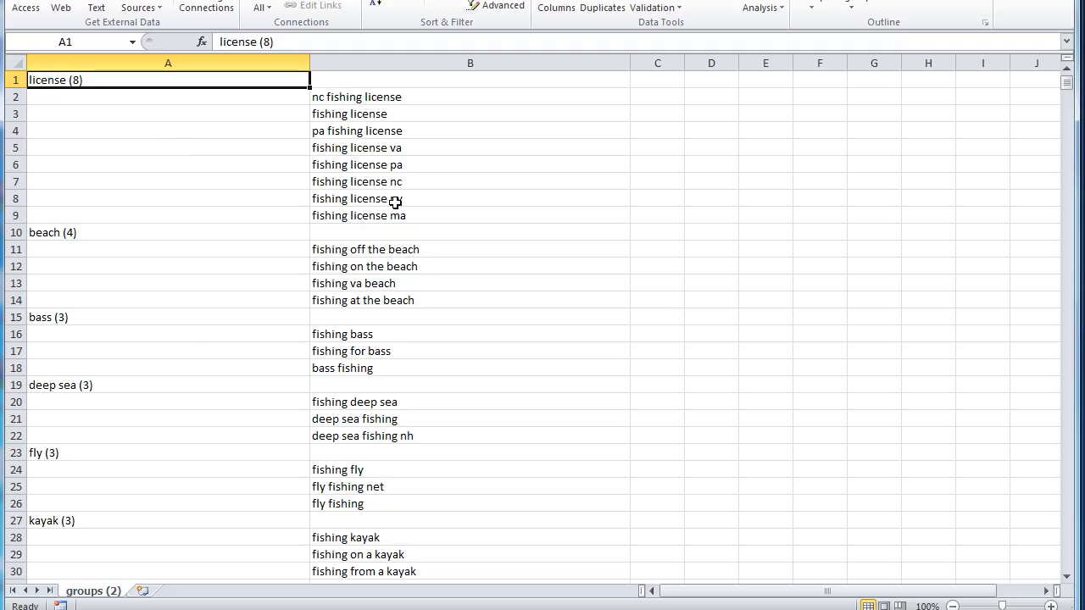
# Examine the group names in column A and the matching keywords in column B
pyautogui.click(170, 58)
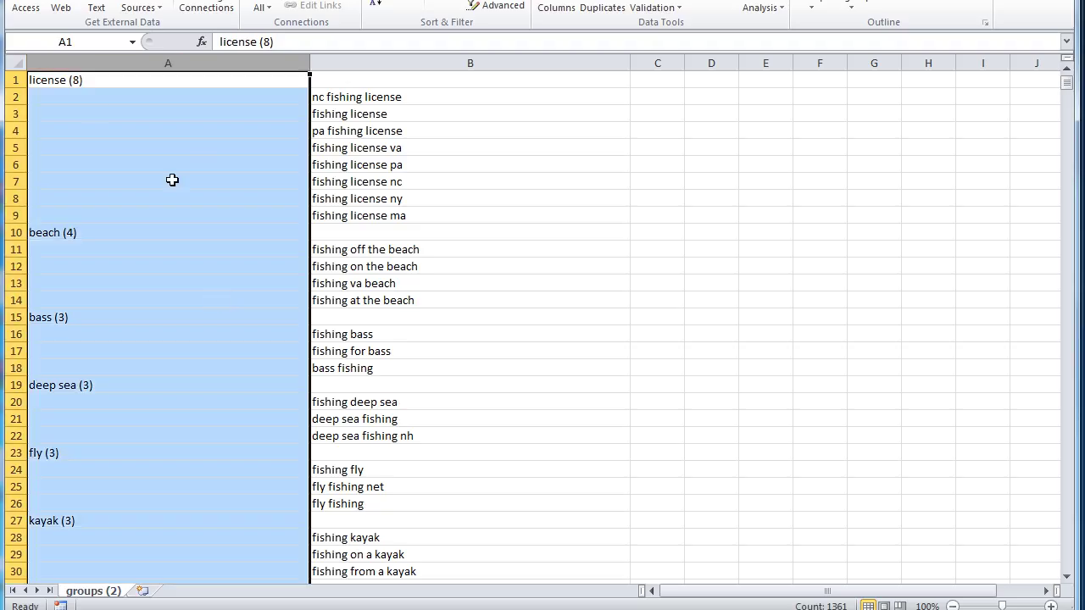
pyautogui.click(80, 83)
pyautogui.click(70, 236)
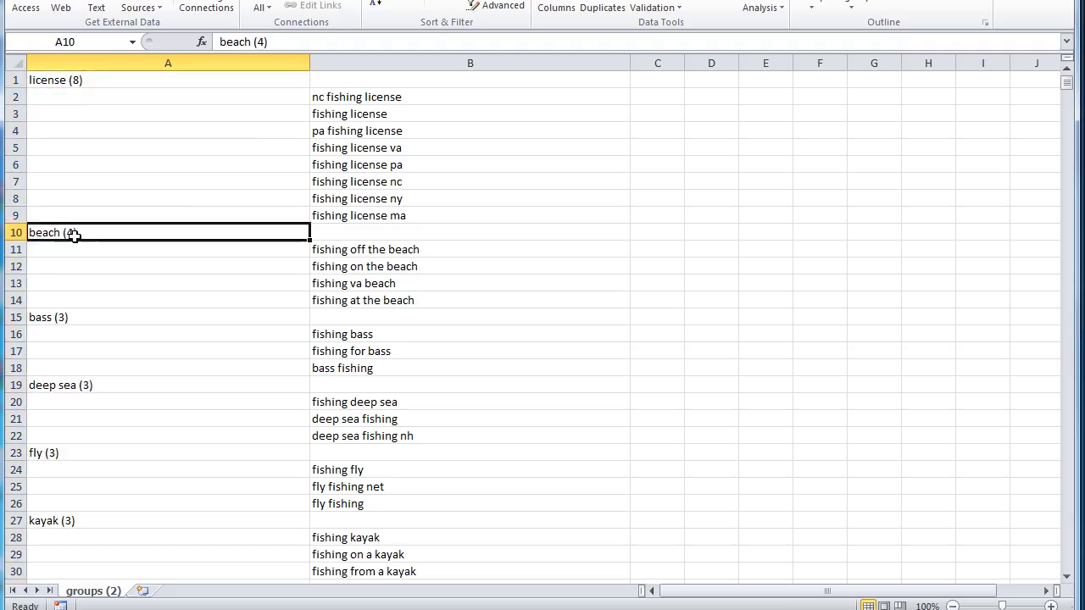
pyautogui.click(85, 316)
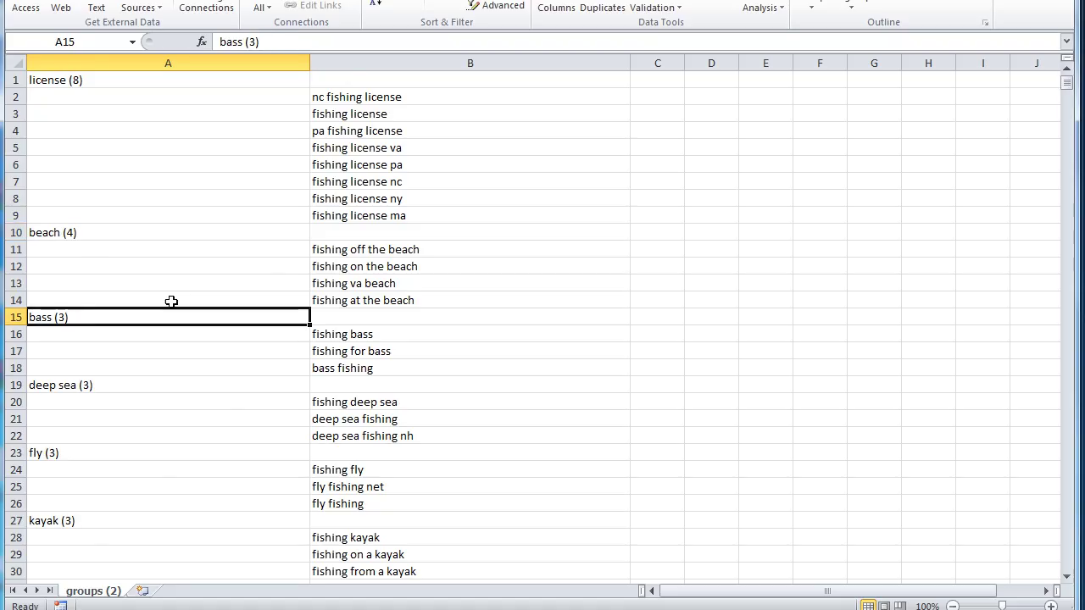
pyautogui.click(402, 62)
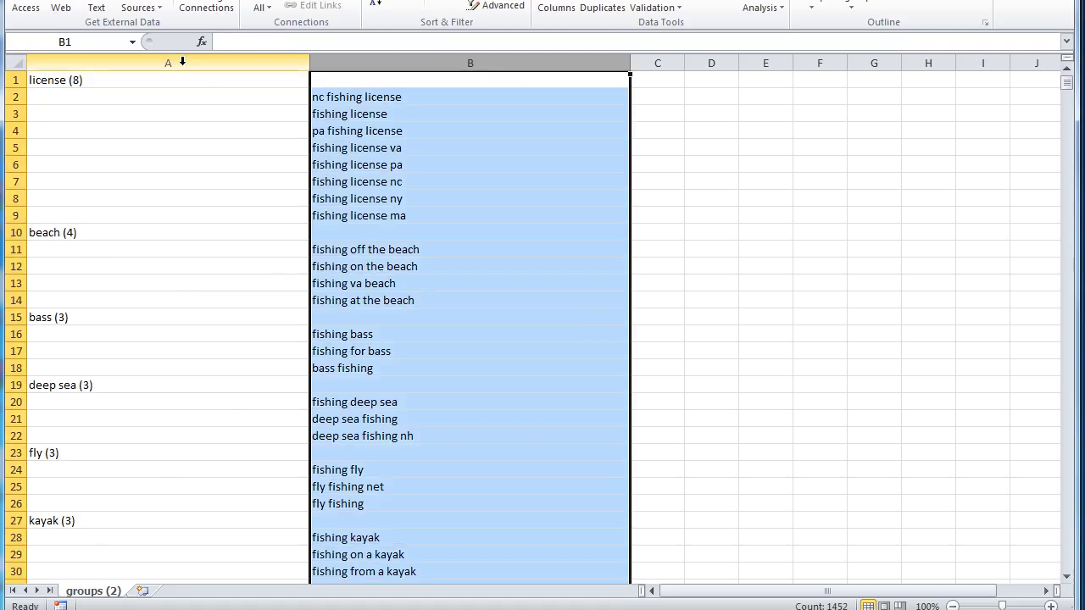
pyautogui.click(181, 61)
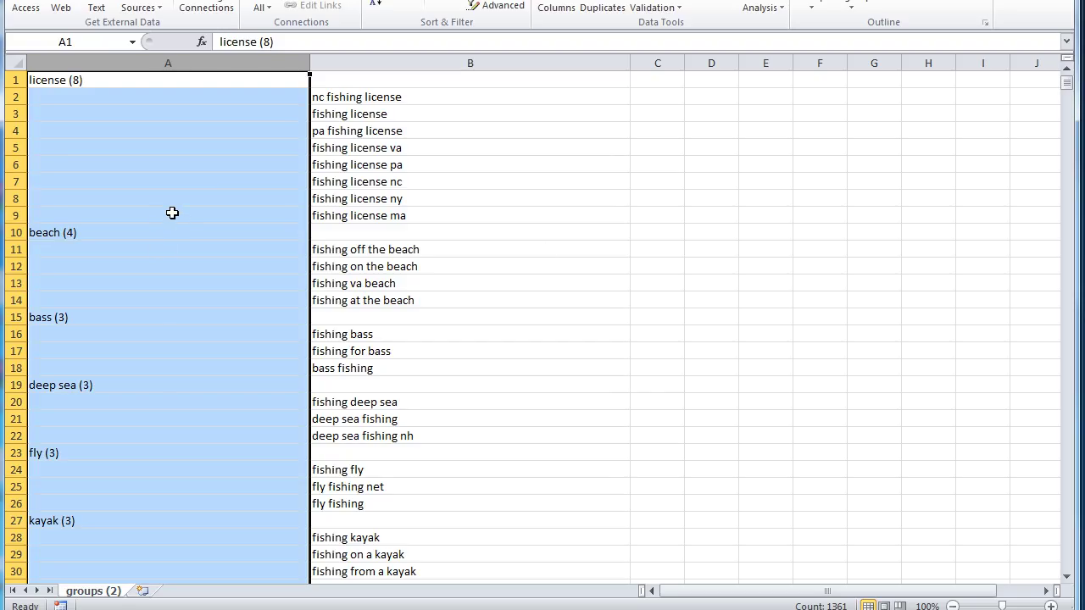
# Sort column A by values from A to Z, continuing with the current selection only
pyautogui.click(159, 59)
pyautogui.click(403, 7)
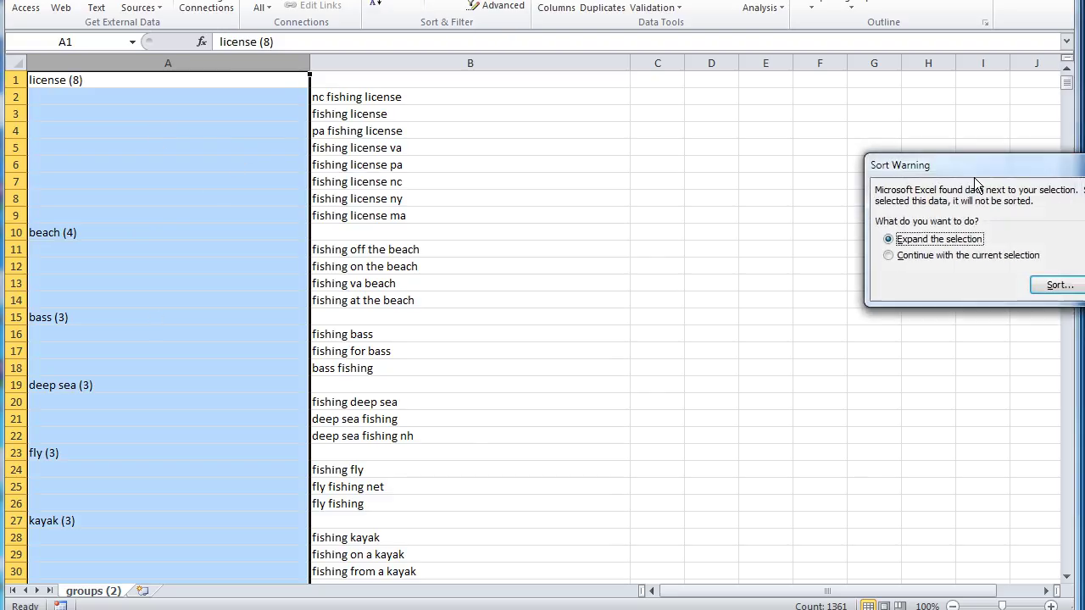
pyautogui.moveTo(935, 185); pyautogui.dragTo(470, 193)
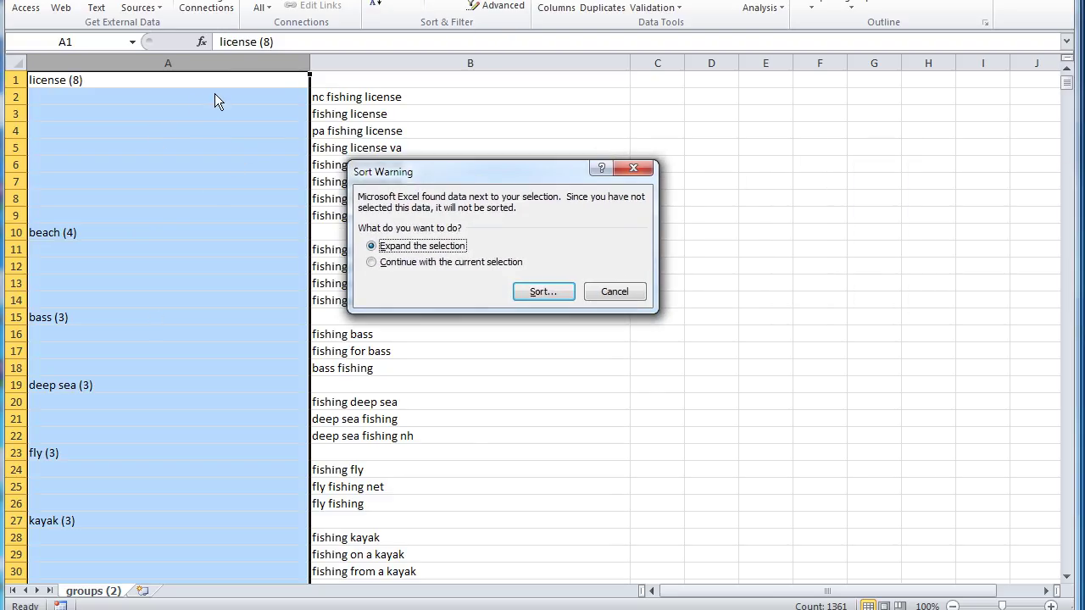
pyautogui.click(388, 266)
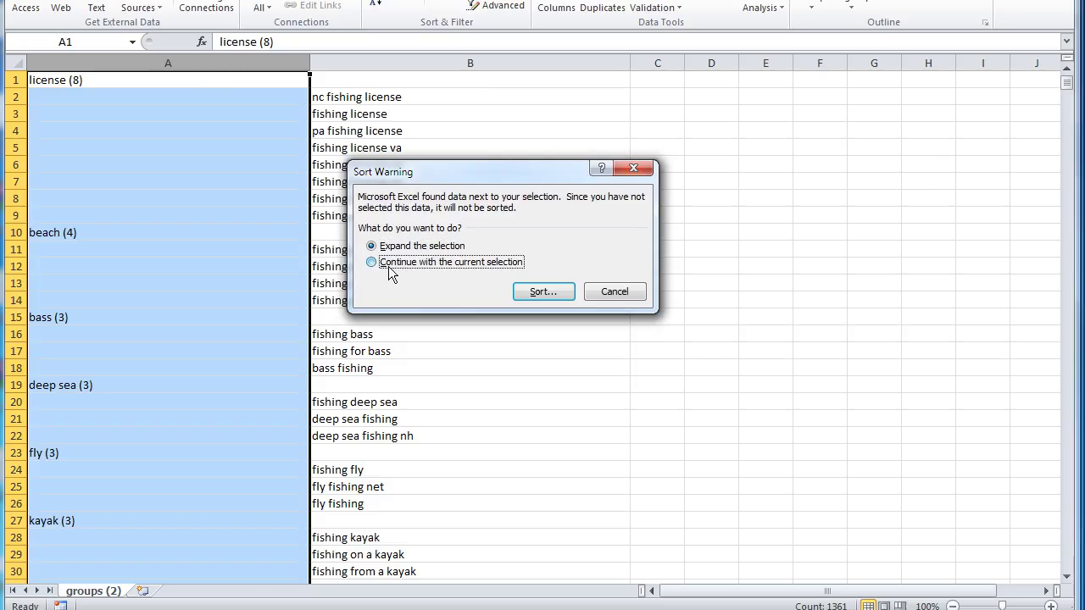
pyautogui.click(549, 292)
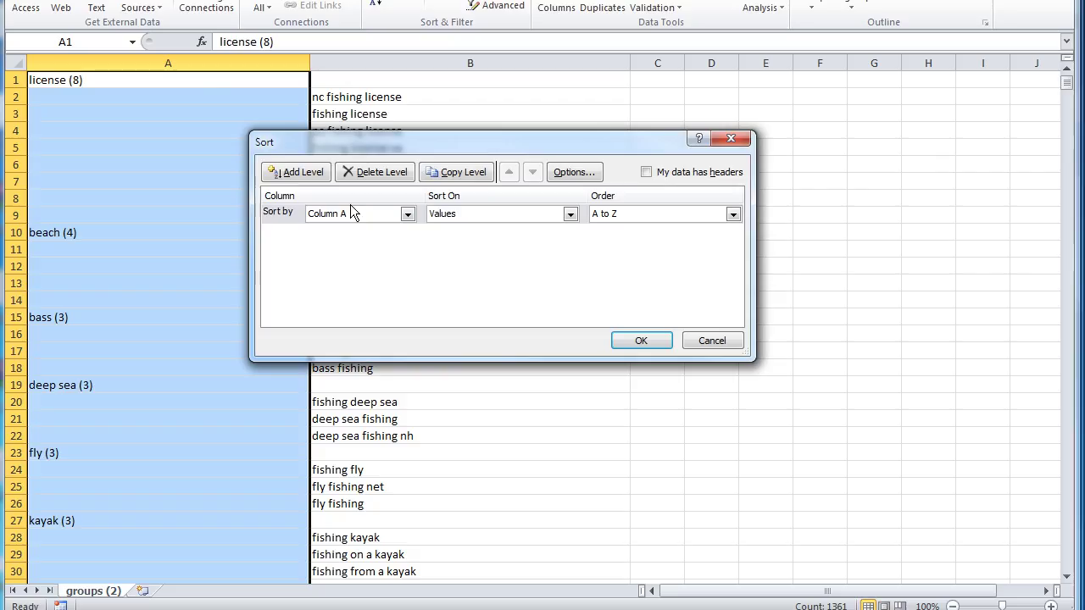
pyautogui.click(642, 340)
pyautogui.click(218, 247)
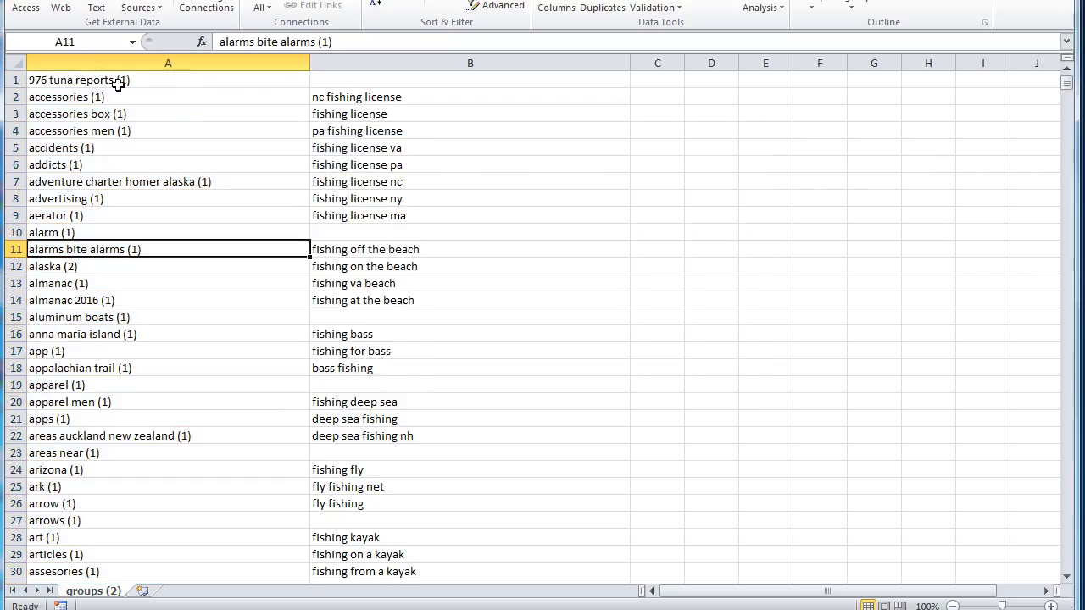
# Examine the sorted group names in column A down to the boat entries, checking the bloopers and birthday groups
pyautogui.moveTo(119, 83); pyautogui.dragTo(139, 509)
pyautogui.moveTo(127, 351); pyautogui.dragTo(127, 341)
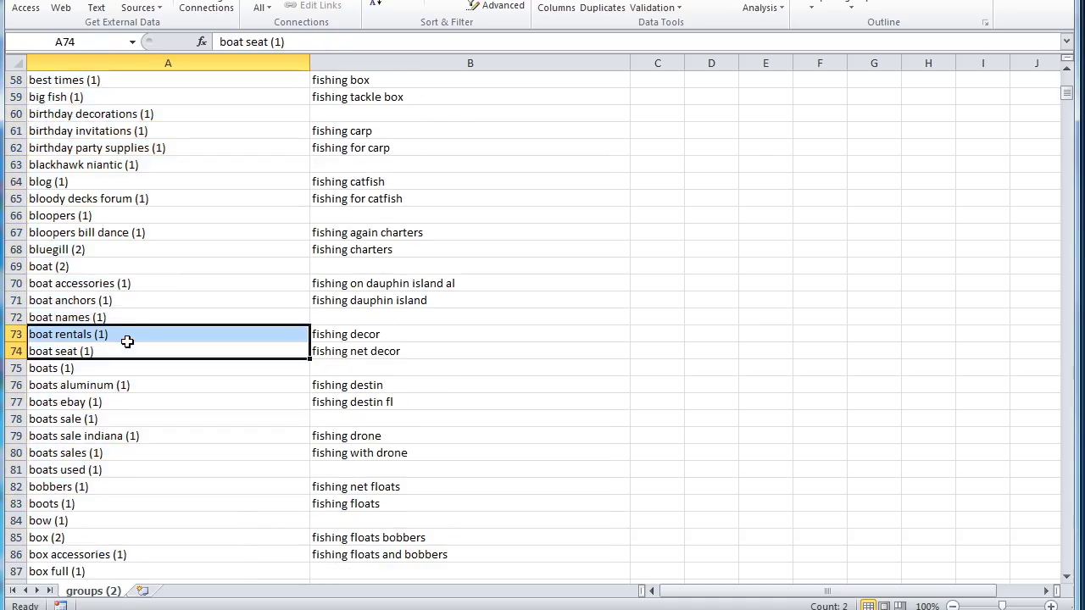
pyautogui.scroll(2, 146, 335)
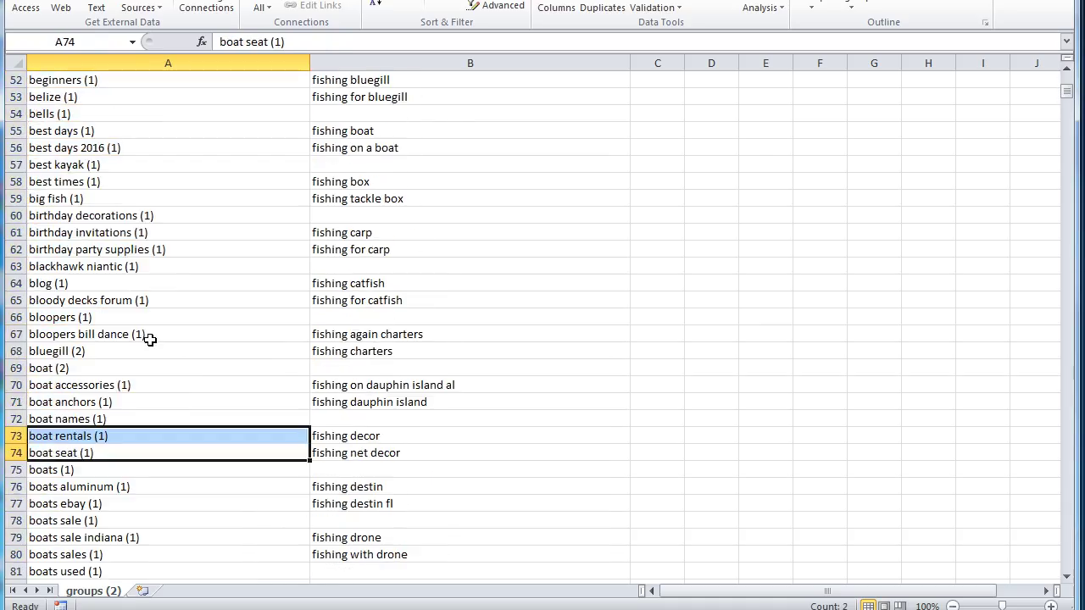
pyautogui.click(92, 342)
pyautogui.scroll(1, 211, 413)
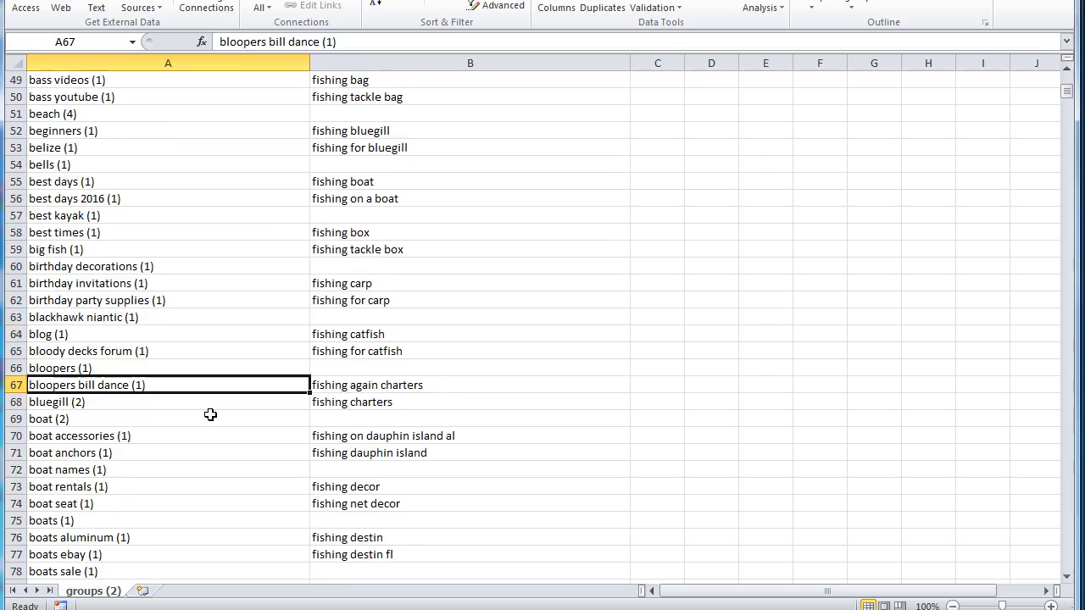
pyautogui.click(107, 265)
pyautogui.scroll(1, 254, 442)
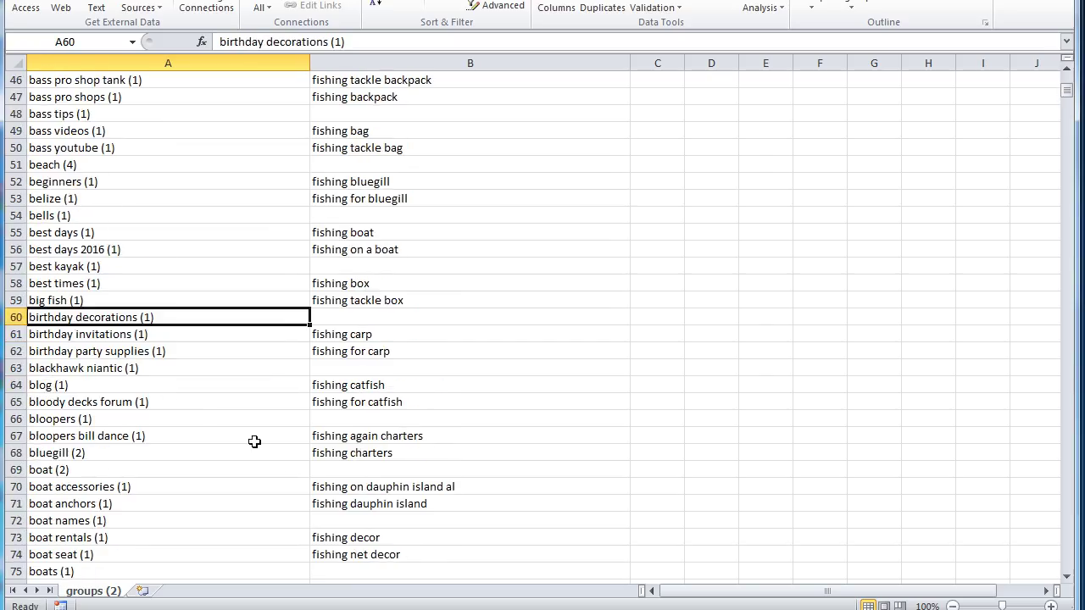
pyautogui.click(115, 339)
pyautogui.scroll(3, 246, 449)
pyautogui.scroll(-2, 207, 414)
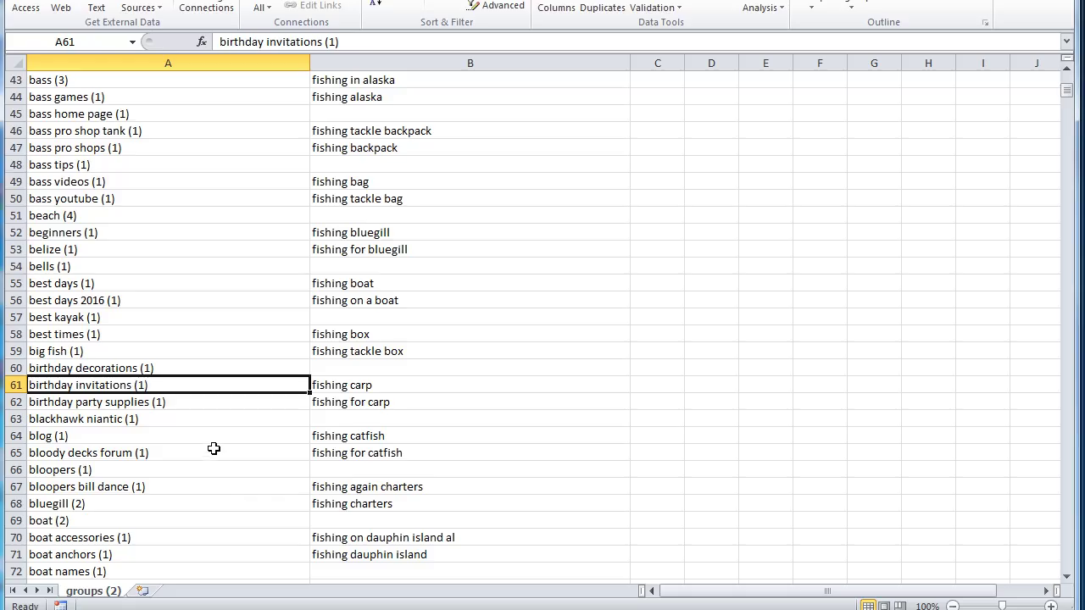
# Review the sorted group names again from the start of column A, through the arrow and bass entries to the box groups
pyautogui.click(201, 317)
pyautogui.scroll(9, 232, 324)
pyautogui.scroll(5, 232, 325)
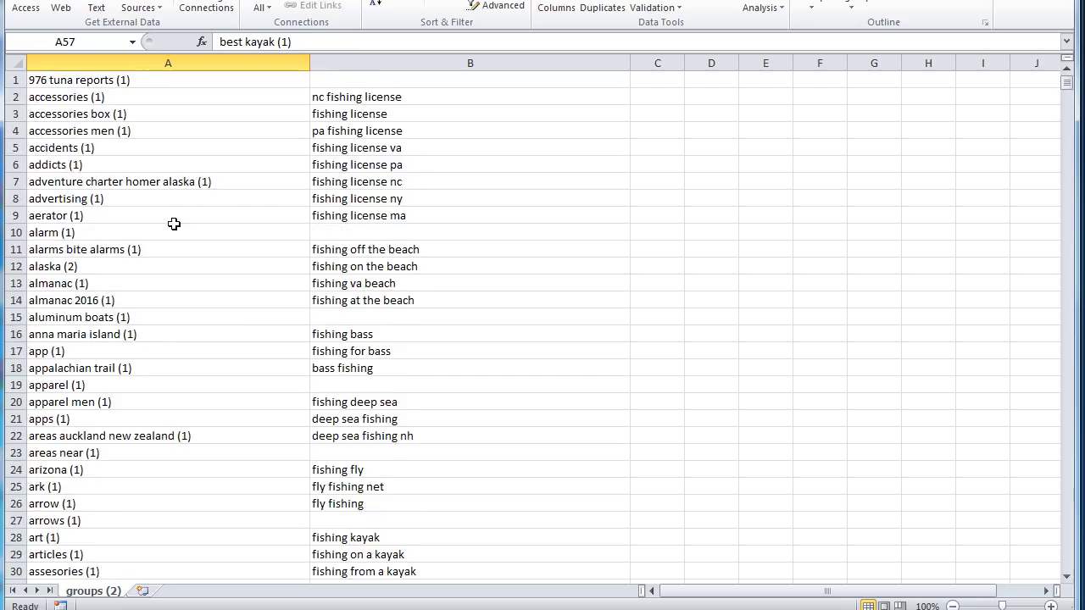
pyautogui.moveTo(178, 114); pyautogui.dragTo(213, 419)
pyautogui.scroll(-2, 179, 406)
pyautogui.click(179, 405)
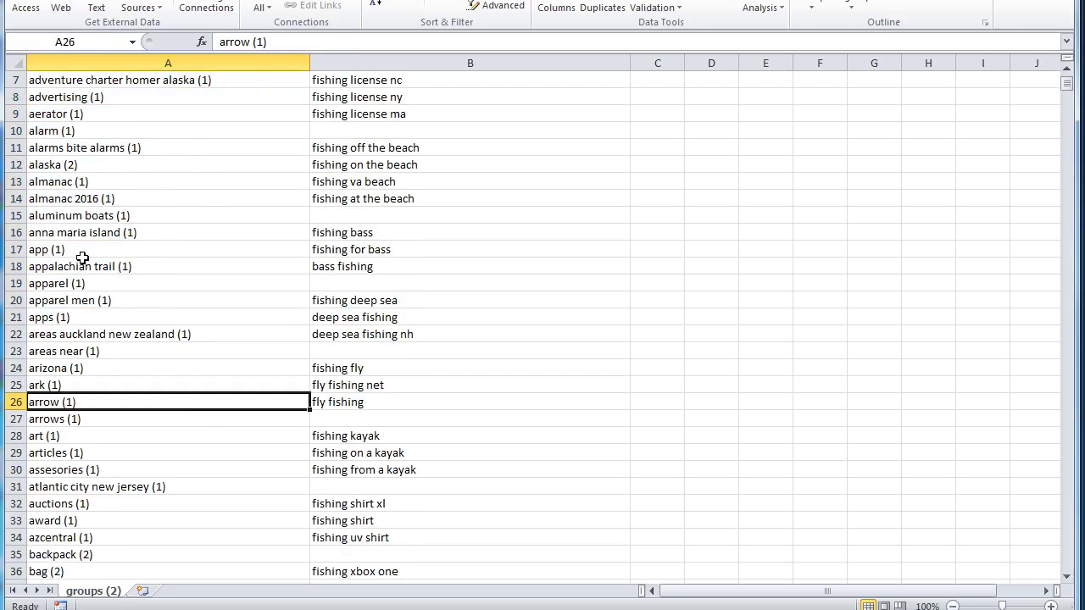
pyautogui.moveTo(82, 254); pyautogui.dragTo(87, 501)
pyautogui.click(152, 395)
pyautogui.scroll(-4, 175, 449)
pyautogui.scroll(-4, 175, 449)
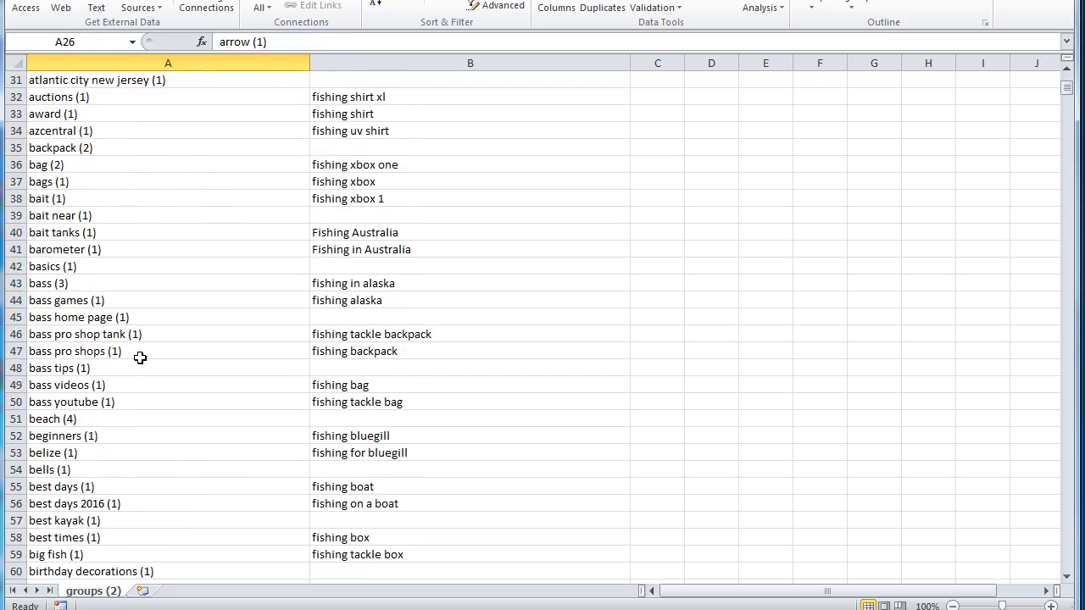
pyautogui.click(107, 267)
pyautogui.scroll(-4, 179, 382)
pyautogui.scroll(-8, 179, 382)
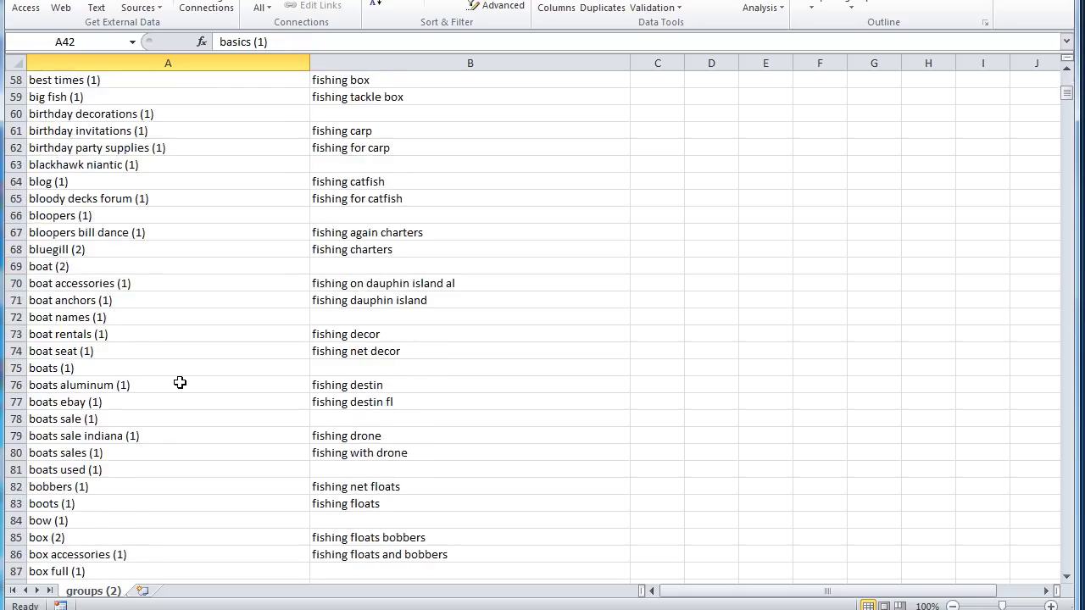
pyautogui.scroll(-1, 180, 382)
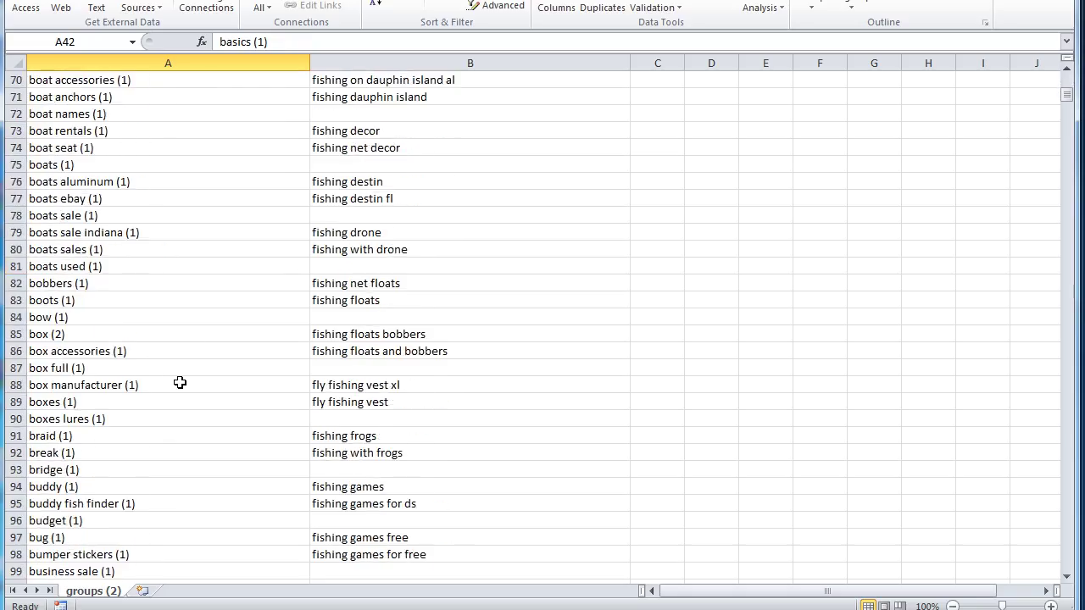
# Read through column A from its first row past the charters and clothes groups to the crappie entries
pyautogui.scroll(17, 180, 382)
pyautogui.scroll(6, 180, 382)
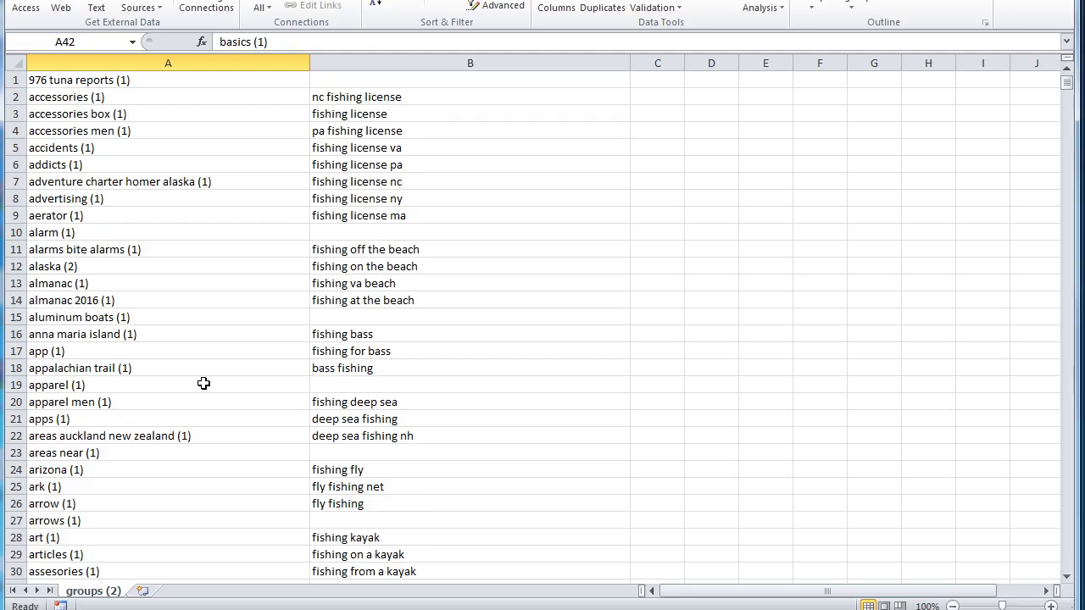
pyautogui.click(204, 232)
pyautogui.scroll(-20, 205, 318)
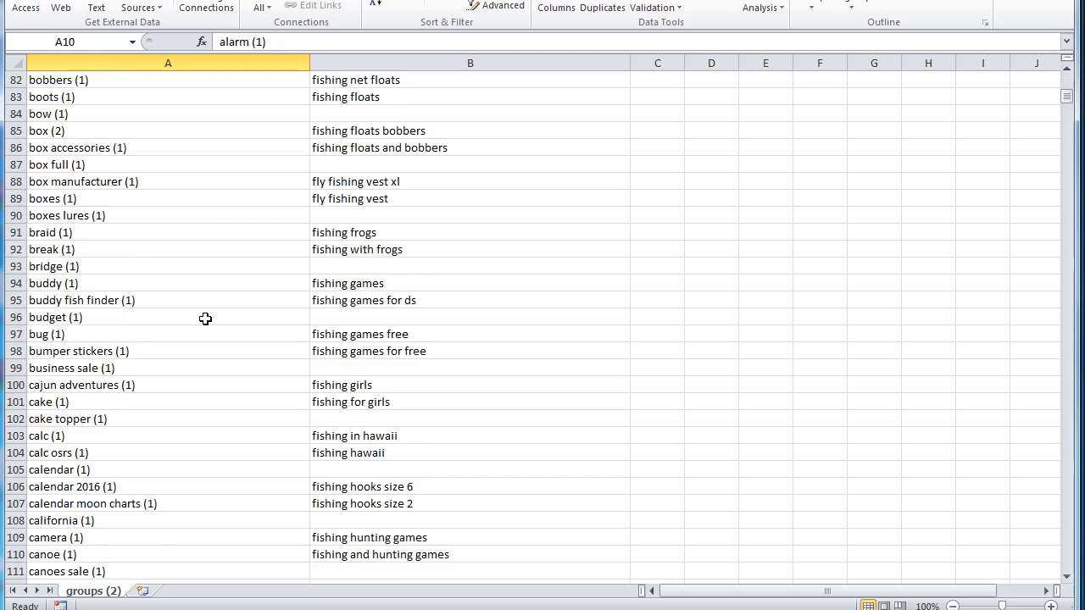
pyautogui.scroll(-2, 205, 319)
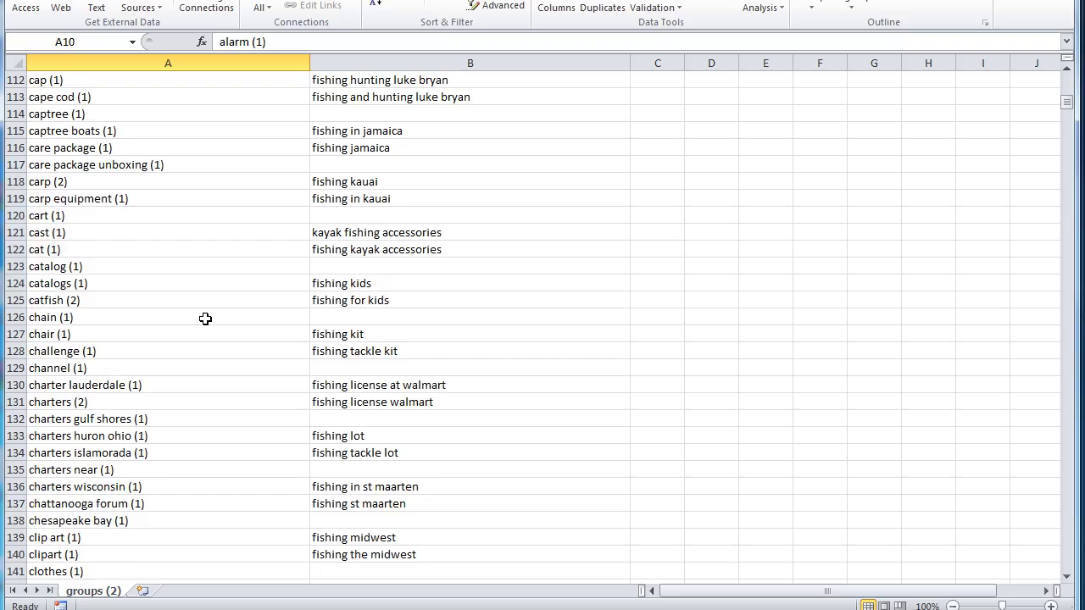
pyautogui.scroll(-3, 205, 319)
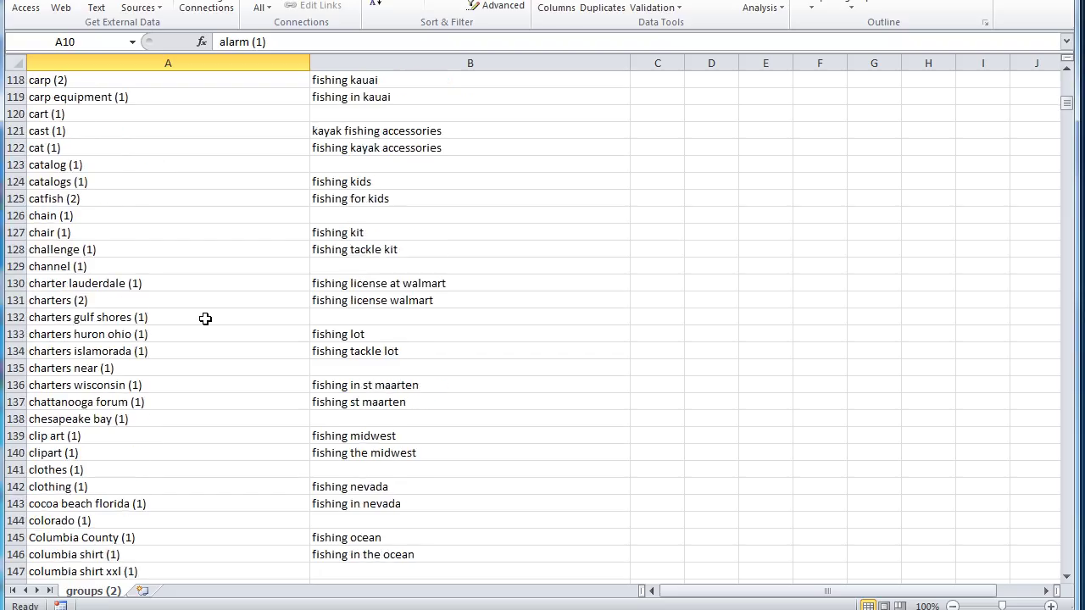
pyautogui.click(115, 248)
pyautogui.click(100, 331)
pyautogui.scroll(-4, 155, 359)
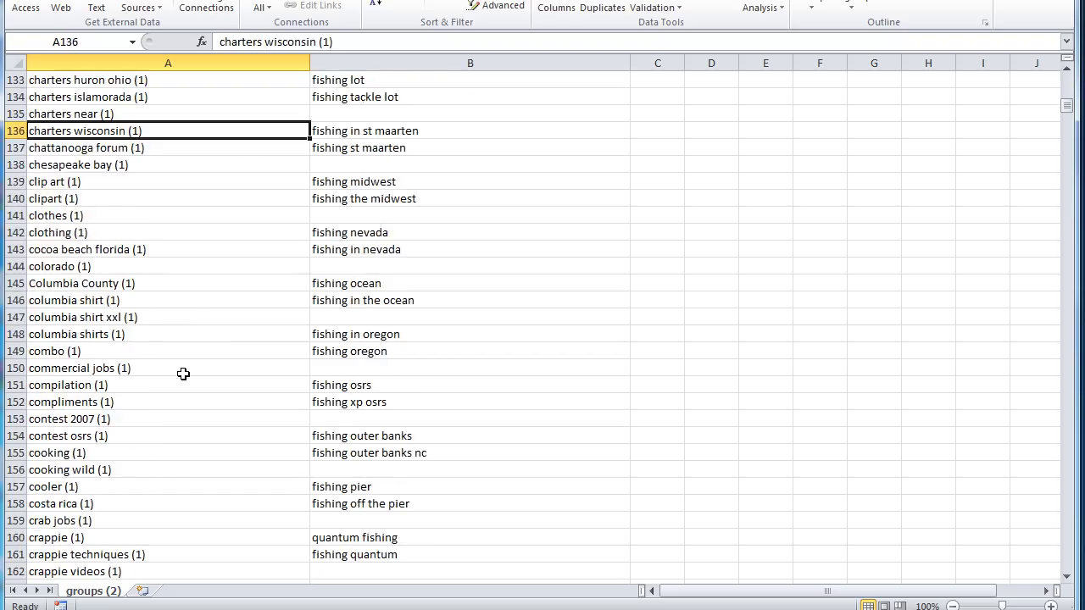
pyautogui.click(111, 215)
pyautogui.scroll(-8, 161, 279)
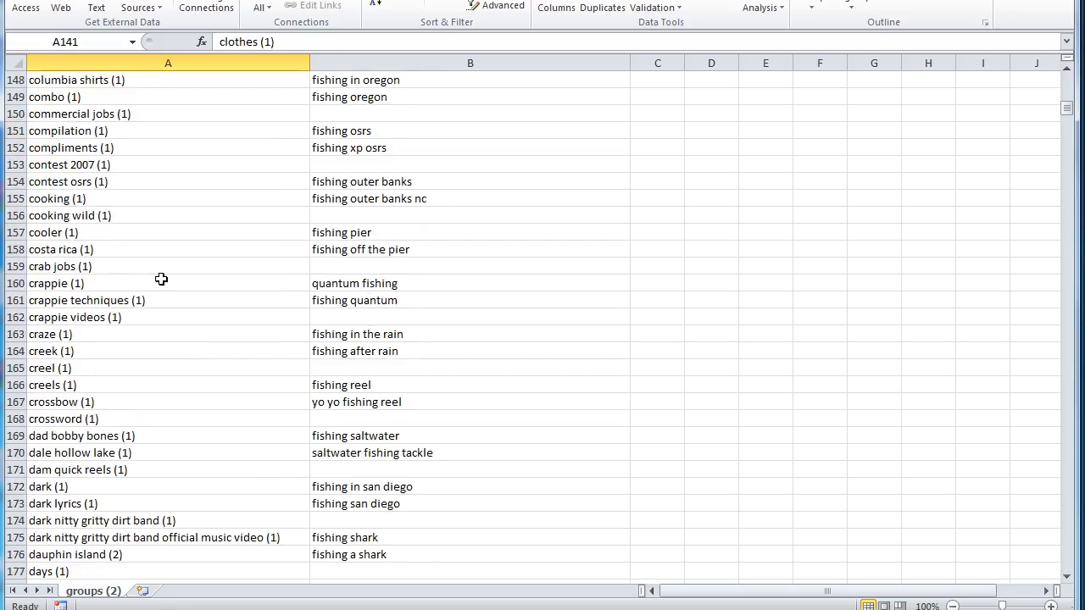